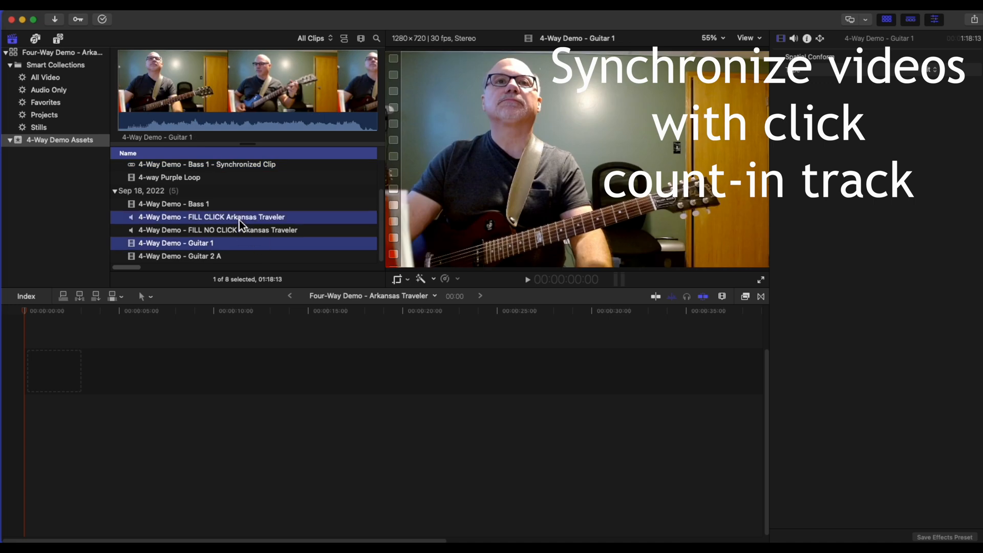
Synchronize the Guitar 1 video and the Guitar 2 A video separately with the FILL CLICK Arkansas Traveler audio.
{"action": "left_click", "coordinate": [283, 259]}
{"action": "left_click", "coordinate": [627, 338]}
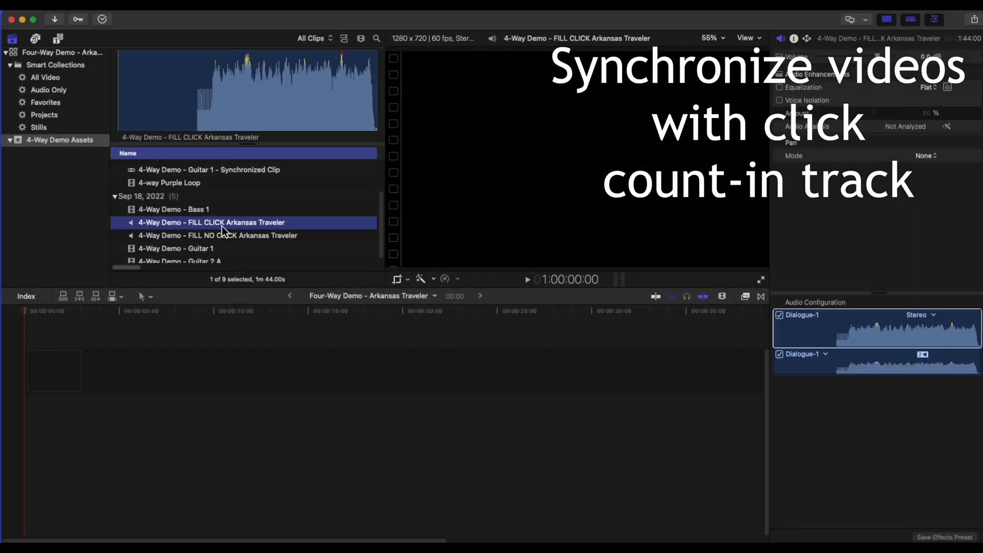
{"action": "left_click", "coordinate": [212, 217]}
{"action": "left_click", "coordinate": [212, 256], "text": "super"}
{"action": "right_click", "coordinate": [211, 256]}
{"action": "left_click", "coordinate": [265, 299]}
{"action": "left_click", "coordinate": [641, 339]}
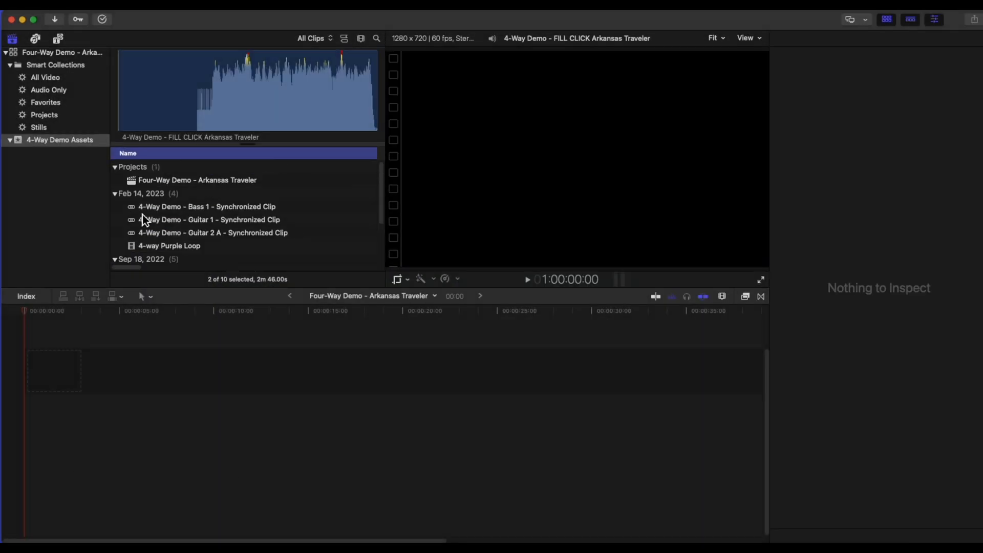
Stack the Guitar 1, Guitar 2 A and Bass 1 synchronized clips at the start of the timeline, in that order from top down.
{"action": "left_click_drag", "start_coordinate": [157, 226], "coordinate": [29, 374]}
{"action": "left_click_drag", "start_coordinate": [197, 205], "coordinate": [22, 419]}
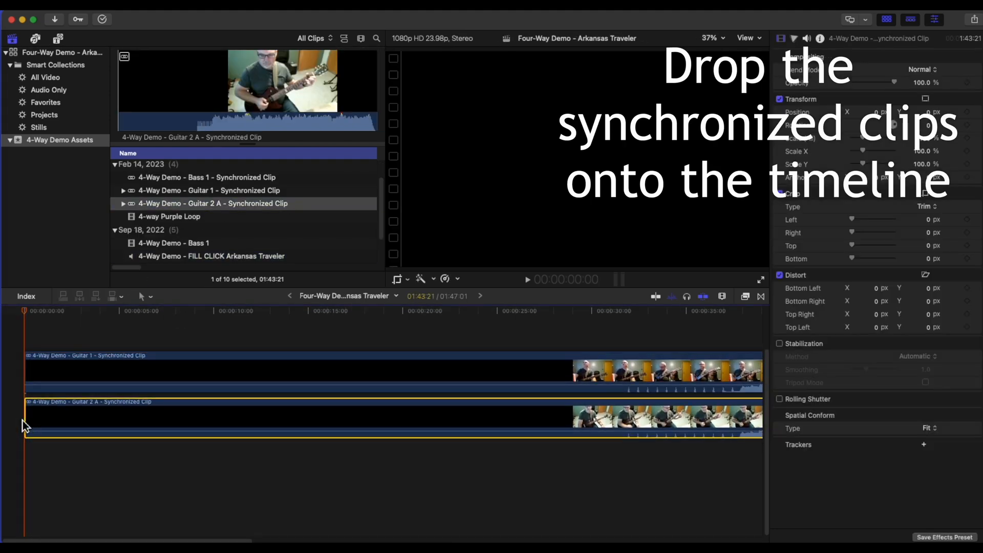
{"action": "left_click_drag", "start_coordinate": [194, 183], "coordinate": [34, 462]}
Add the 4-way Purple Loop and the FILL NO CLICK Arkansas Traveler audio below the synchronized clips, starting at the timeline's beginning.
{"action": "left_click_drag", "start_coordinate": [174, 247], "coordinate": [27, 494]}
{"action": "scroll", "coordinate": [112, 475], "scroll_direction": "down", "scroll_amount": 2}
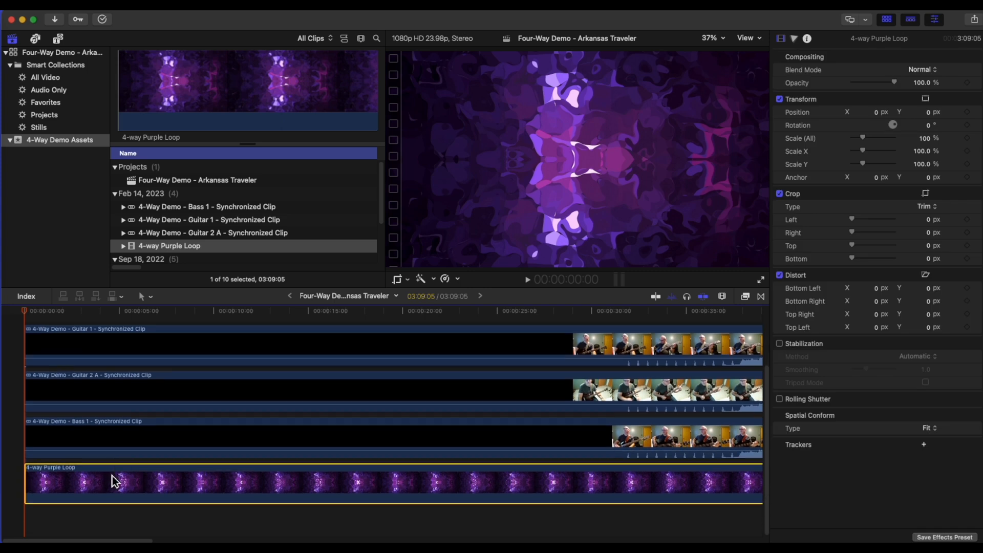
{"action": "scroll", "coordinate": [203, 219], "scroll_direction": "down", "scroll_amount": 3}
{"action": "left_click_drag", "start_coordinate": [244, 254], "coordinate": [31, 517]}
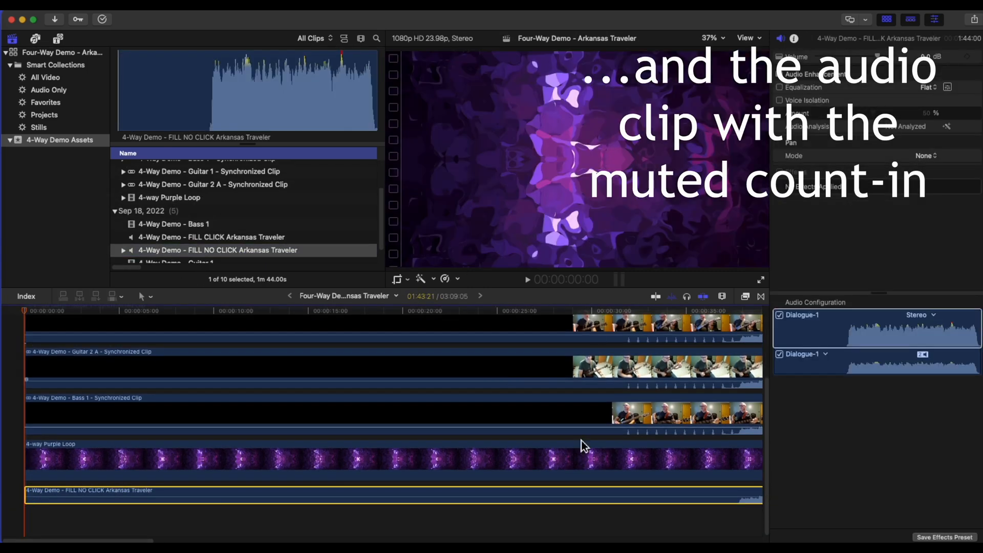
Detach the audio from the Guitar 1 synchronized clip in the timeline and delete it.
{"action": "scroll", "coordinate": [527, 348], "scroll_direction": "up", "scroll_amount": 3}
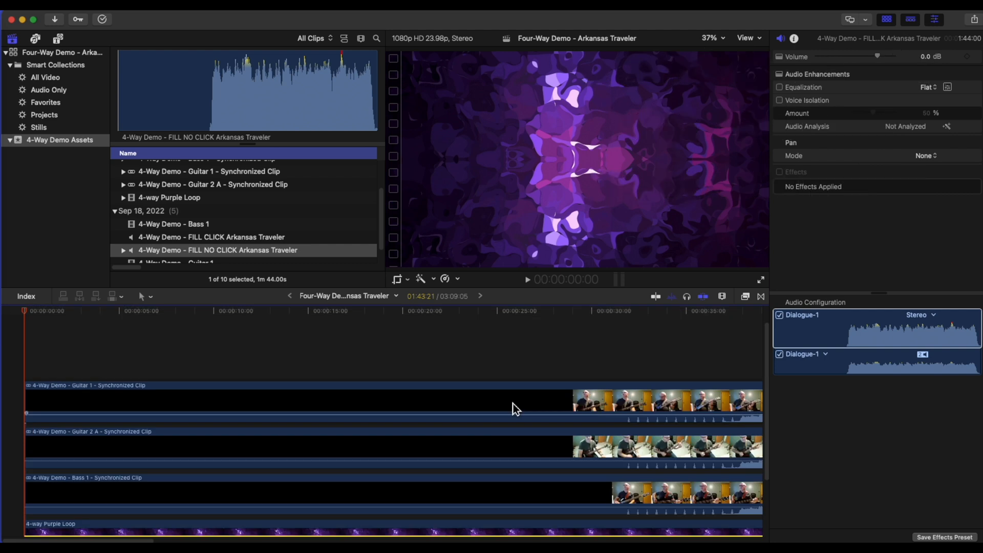
{"action": "left_click", "coordinate": [513, 404]}
{"action": "right_click", "coordinate": [513, 404]}
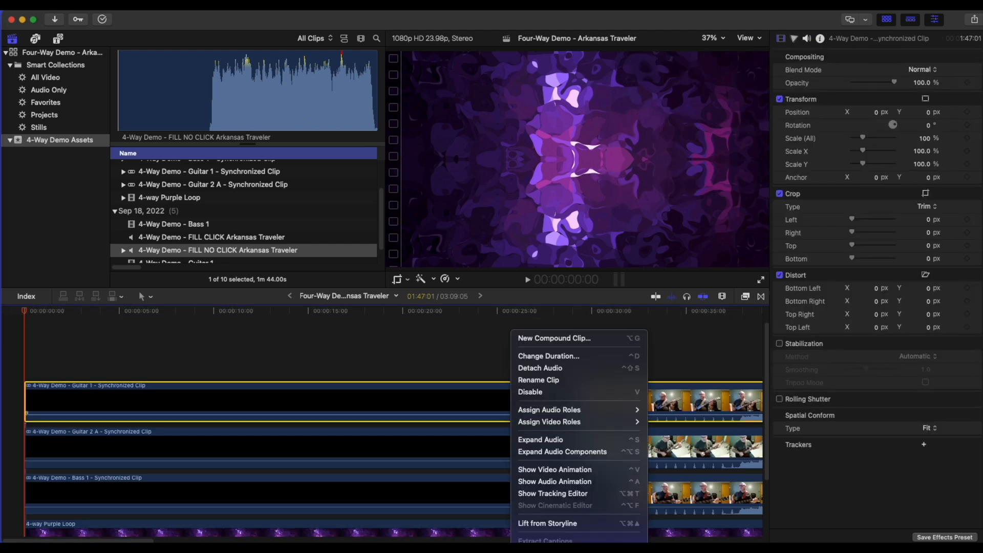
{"action": "left_click", "coordinate": [584, 369]}
{"action": "scroll", "coordinate": [460, 412], "scroll_direction": "down", "scroll_amount": 3}
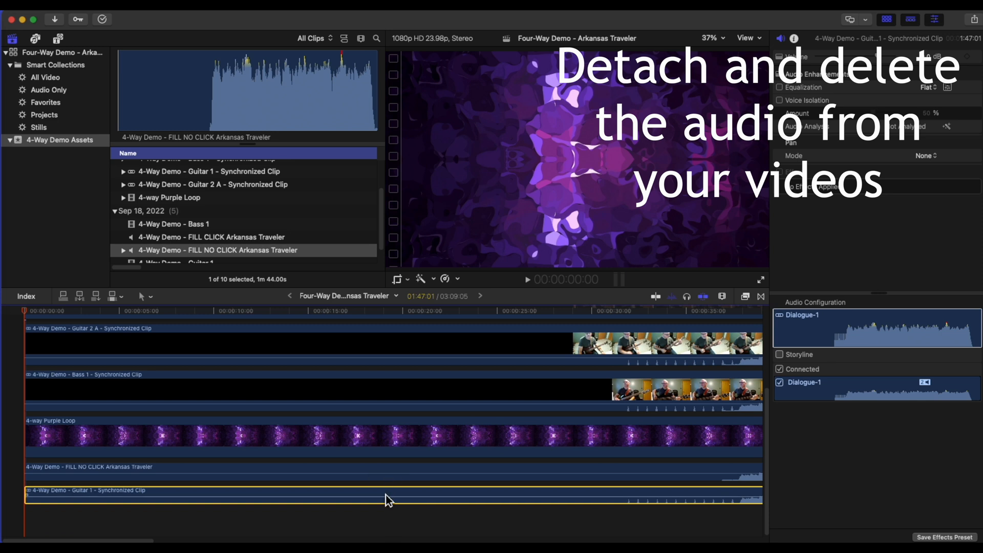
{"action": "key", "text": "Delete"}
Detach the audio from the Guitar 2 A synchronized clip and delete it.
{"action": "scroll", "coordinate": [404, 455], "scroll_direction": "up", "scroll_amount": 3}
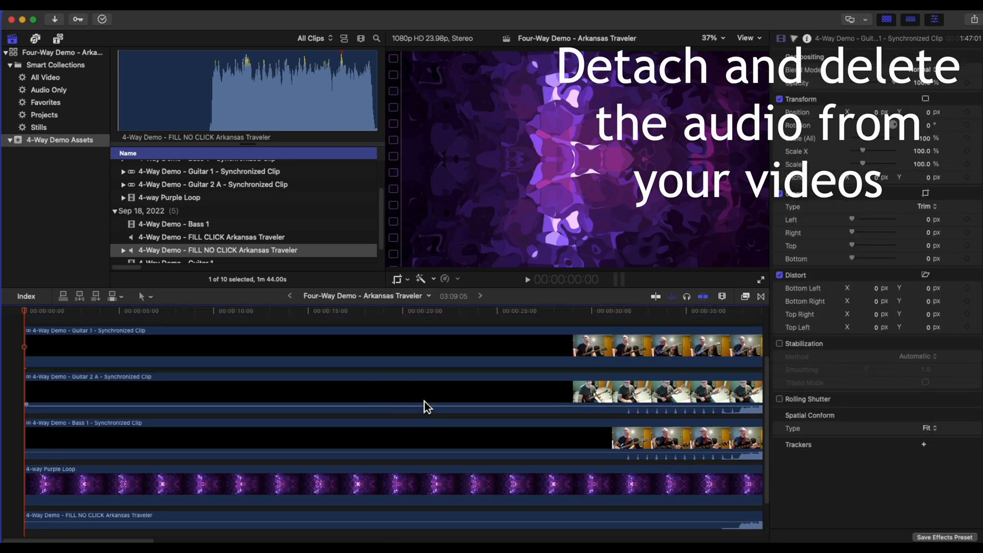
{"action": "left_click", "coordinate": [420, 398]}
{"action": "right_click", "coordinate": [421, 399]}
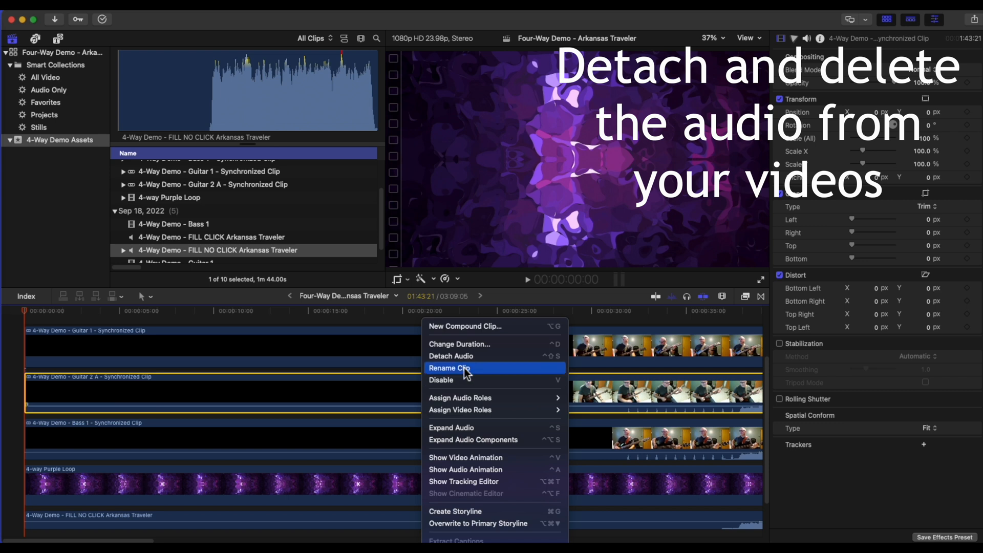
{"action": "left_click", "coordinate": [462, 358]}
{"action": "scroll", "coordinate": [399, 442], "scroll_direction": "down", "scroll_amount": 3}
{"action": "left_click", "coordinate": [371, 495]}
{"action": "key", "text": "Delete"}
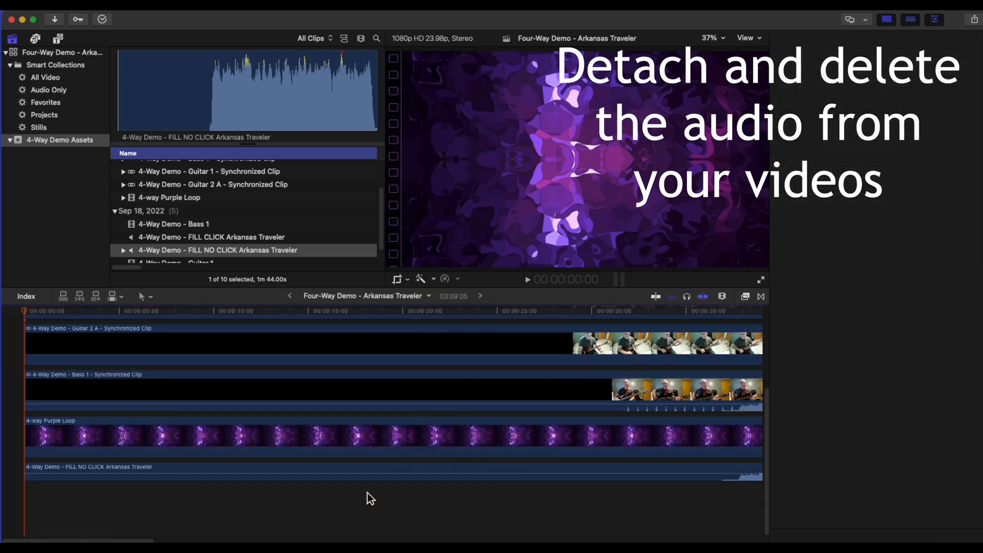
Detach the audio from the Bass 1 synchronized clip and delete it.
{"action": "left_click", "coordinate": [416, 389]}
{"action": "right_click", "coordinate": [416, 388]}
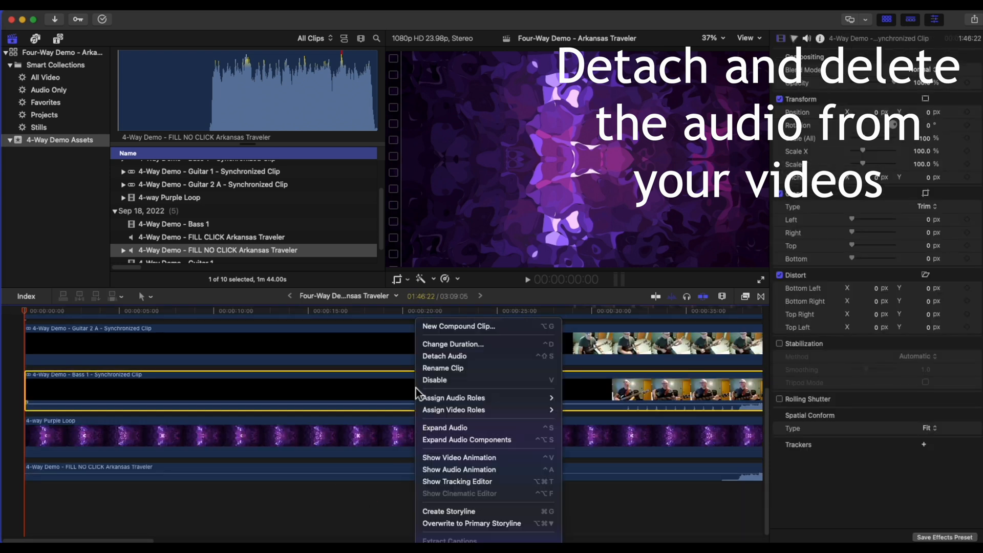
{"action": "left_click", "coordinate": [462, 359]}
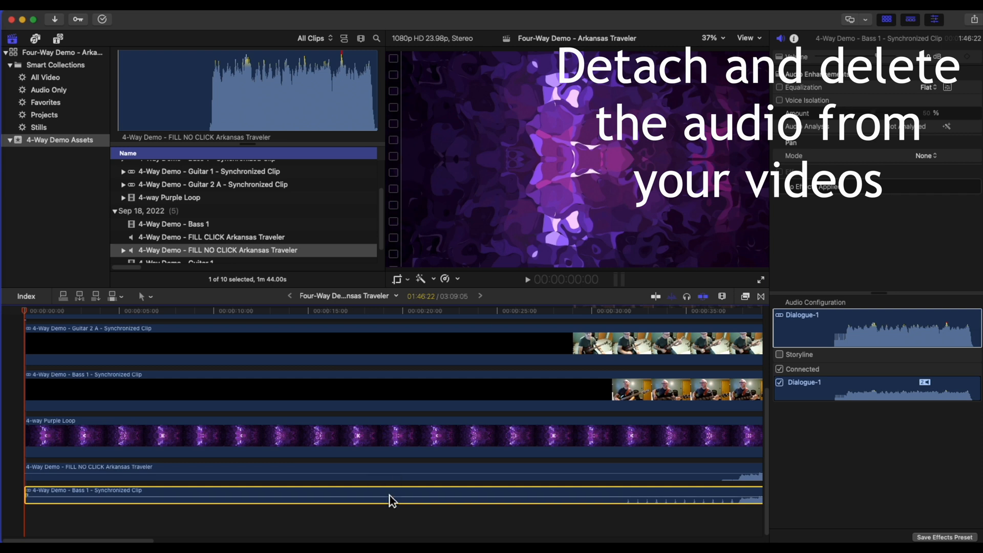
{"action": "key", "text": "Delete"}
Scale the Guitar 1 clip to 50% and set its position to X -480 px, Y 270 px.
{"action": "scroll", "coordinate": [48, 351], "scroll_direction": "up", "scroll_amount": 2}
{"action": "left_click", "coordinate": [50, 348]}
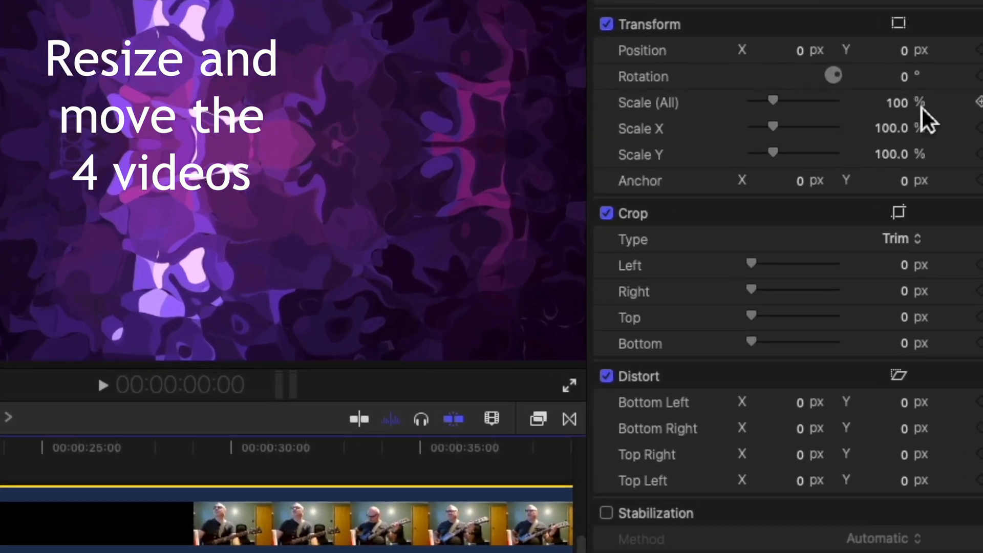
{"action": "left_click", "coordinate": [898, 104]}
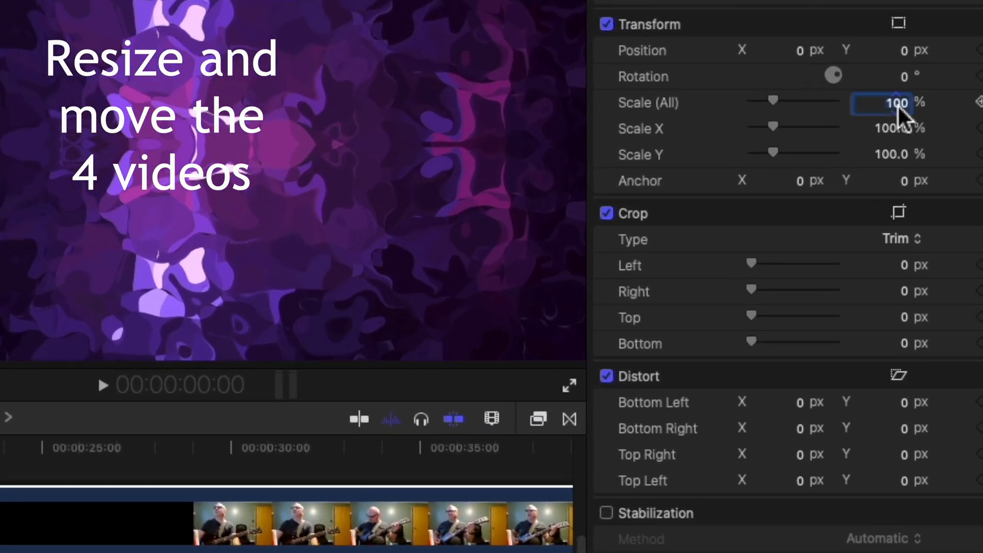
{"action": "type", "text": "50"}
{"action": "key", "text": "Return"}
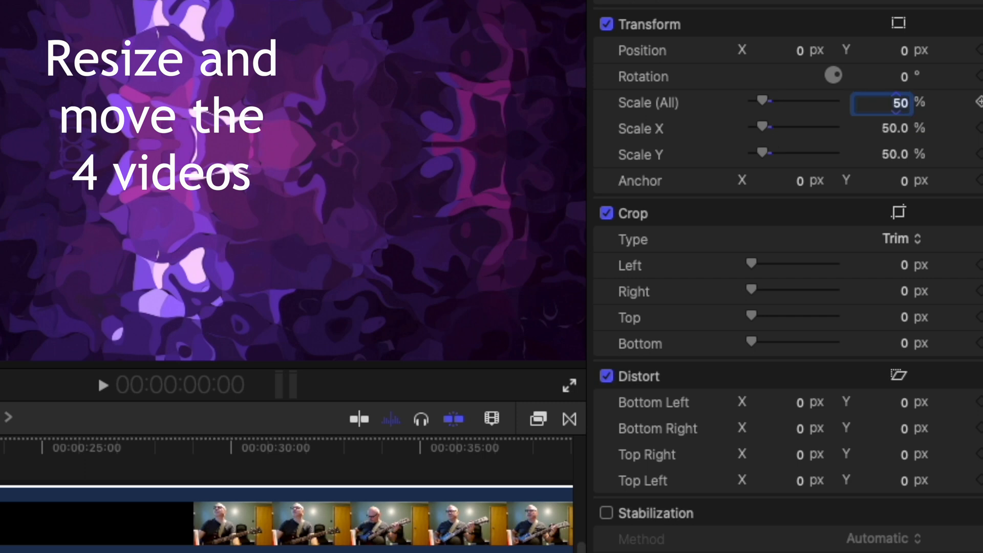
{"action": "left_click", "coordinate": [788, 53]}
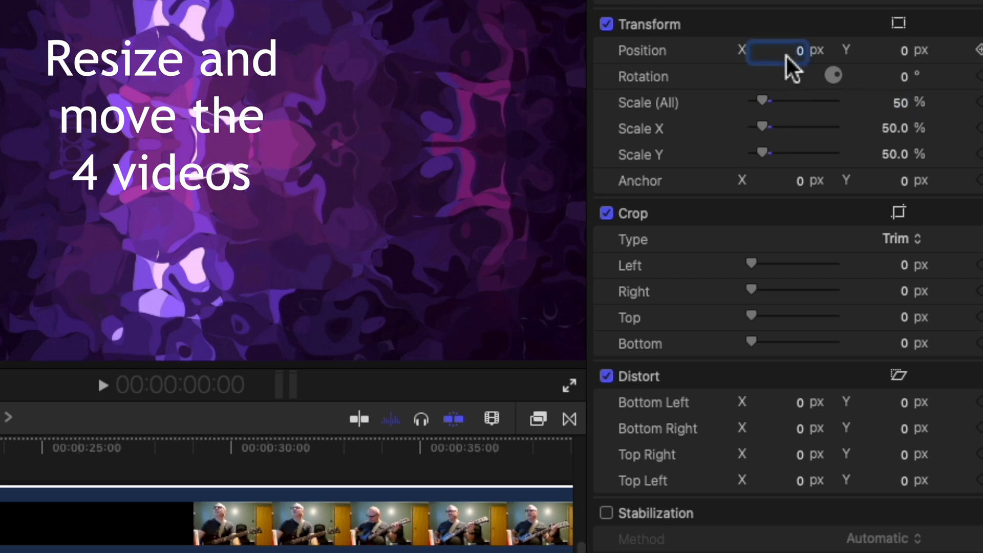
{"action": "type", "text": "-480"}
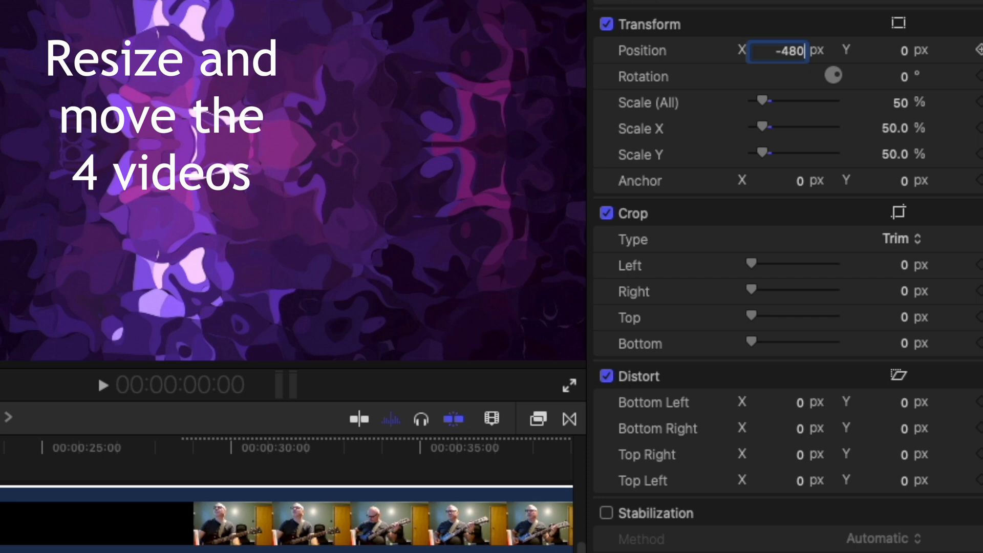
{"action": "key", "text": "Tab"}
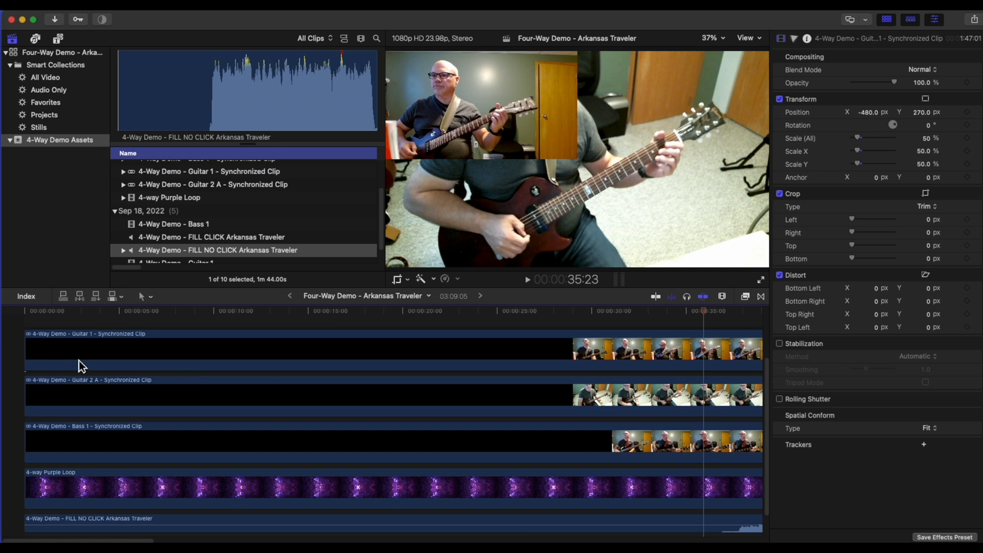
Scale the Guitar 2 A clip to 50% and set its position to X -480 px, Y -270 px.
{"action": "left_click", "coordinate": [159, 401]}
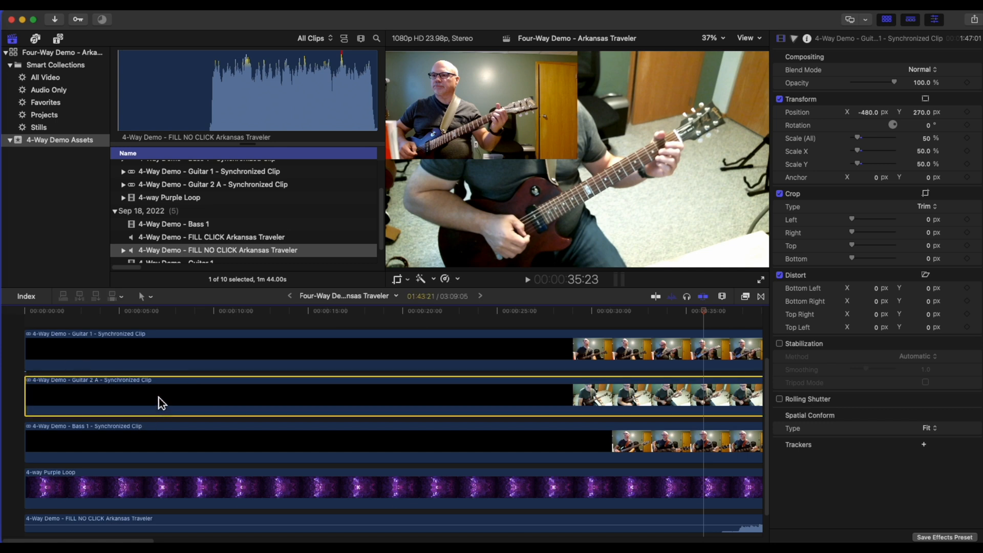
{"action": "type", "text": "50"}
{"action": "key", "text": "Return"}
{"action": "left_click", "coordinate": [871, 112]}
{"action": "type", "text": "-480"}
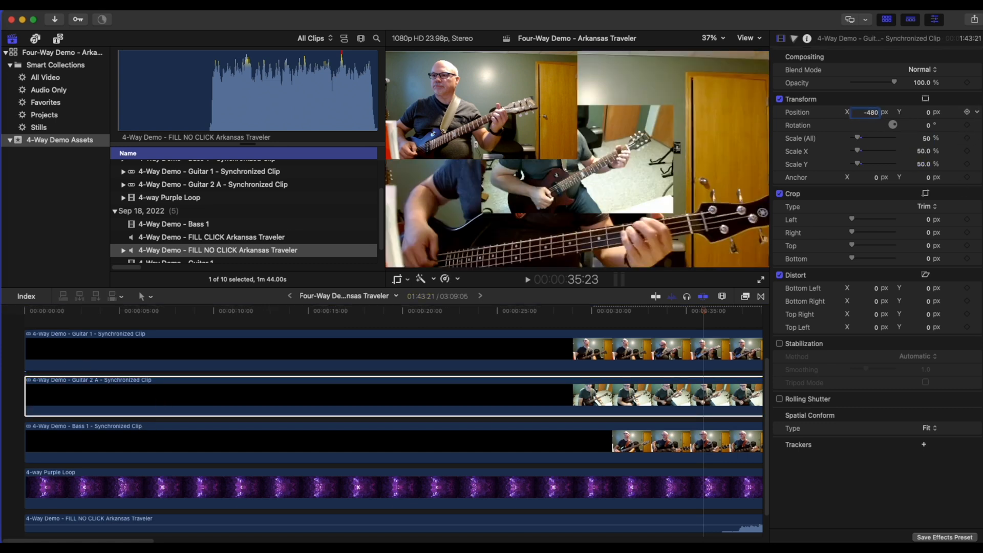
{"action": "key", "text": "Tab"}
{"action": "type", "text": "-270"}
{"action": "key", "text": "Return"}
Scale the Bass 1 clip to 50% and set its position to X 480 px, Y 270 px.
{"action": "left_click", "coordinate": [167, 446]}
{"action": "left_click", "coordinate": [926, 138]}
{"action": "type", "text": "50"}
{"action": "key", "text": "Return"}
{"action": "left_click", "coordinate": [870, 112]}
{"action": "type", "text": "480"}
{"action": "key", "text": "Tab"}
{"action": "type", "text": "270"}
{"action": "key", "text": "Return"}
Scale the 4-way Purple Loop clip to 50% and set its position to X 480 px, Y -270 px.
{"action": "left_click", "coordinate": [278, 495]}
{"action": "left_click", "coordinate": [927, 139]}
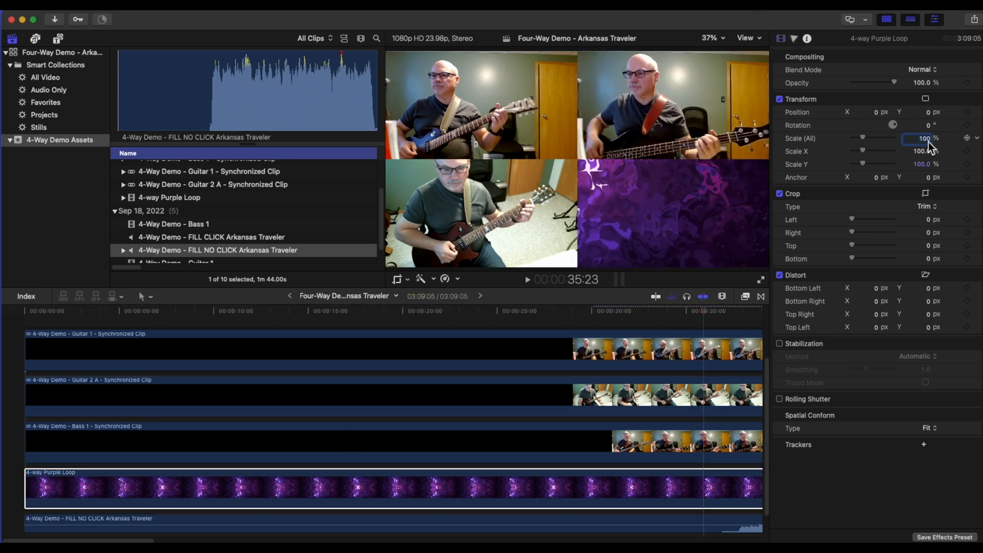
{"action": "type", "text": "50"}
{"action": "left_click", "coordinate": [877, 114]}
{"action": "type", "text": "480"}
{"action": "key", "text": "Tab"}
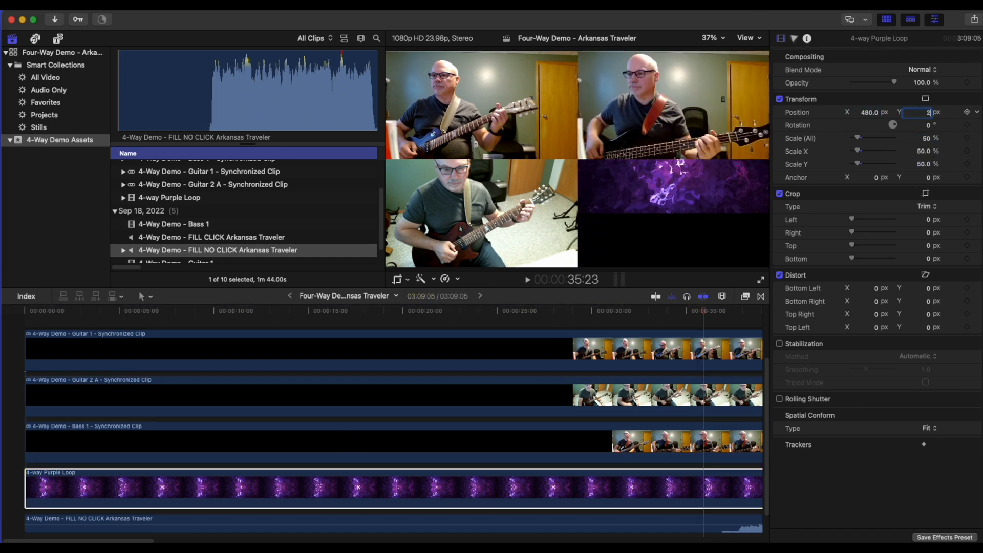
{"action": "key", "text": "Tab"}
Split all four video clips and the FILL NO CLICK audio at the start of the song, at 36:10.
{"action": "scroll", "coordinate": [382, 425], "scroll_direction": "right", "scroll_amount": 10}
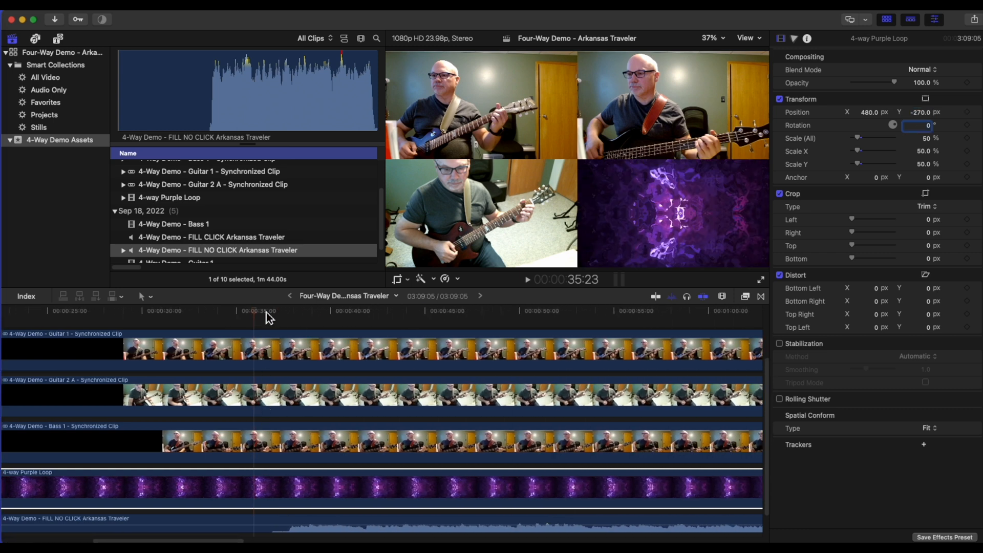
{"action": "left_click", "coordinate": [265, 311]}
{"action": "key", "text": "b"}
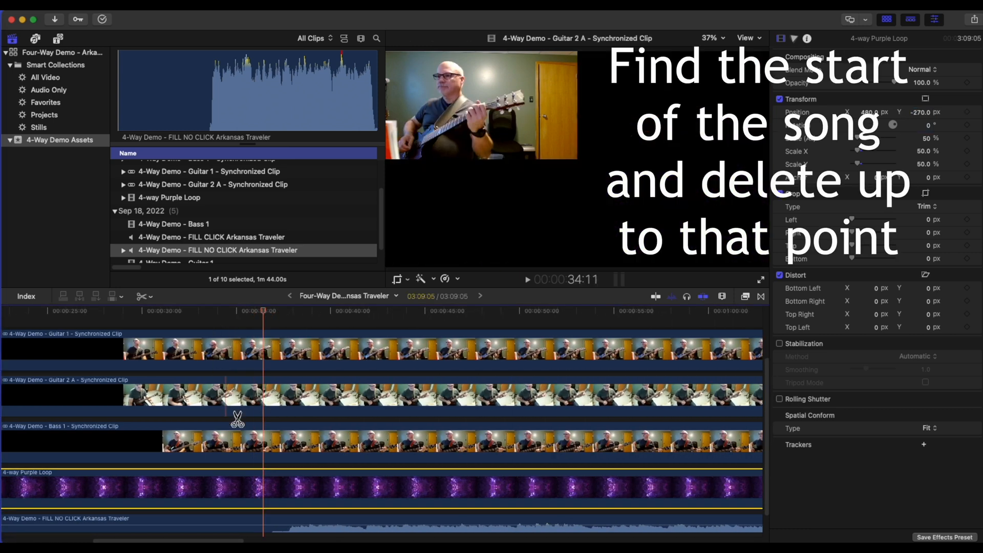
{"action": "left_click", "coordinate": [264, 365]}
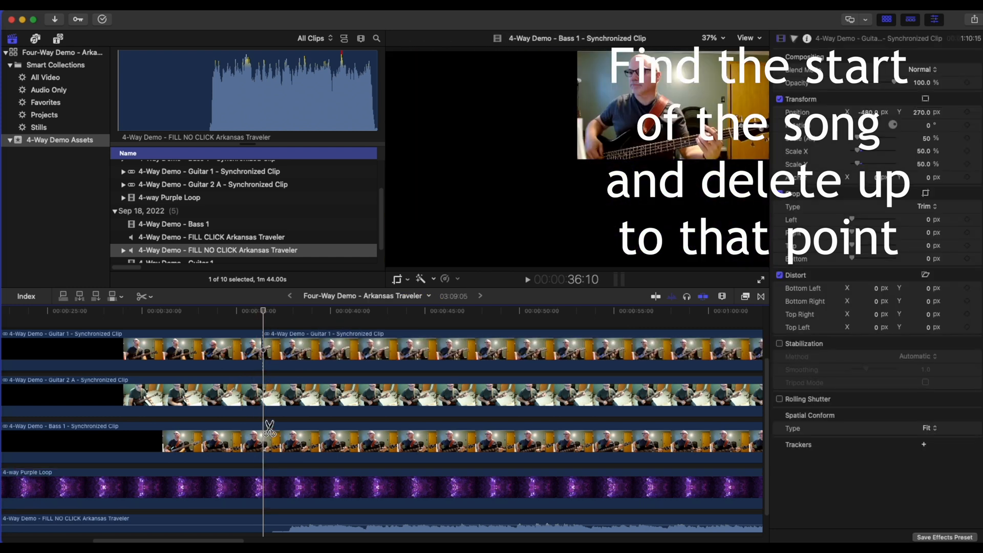
{"action": "left_click", "coordinate": [268, 408]}
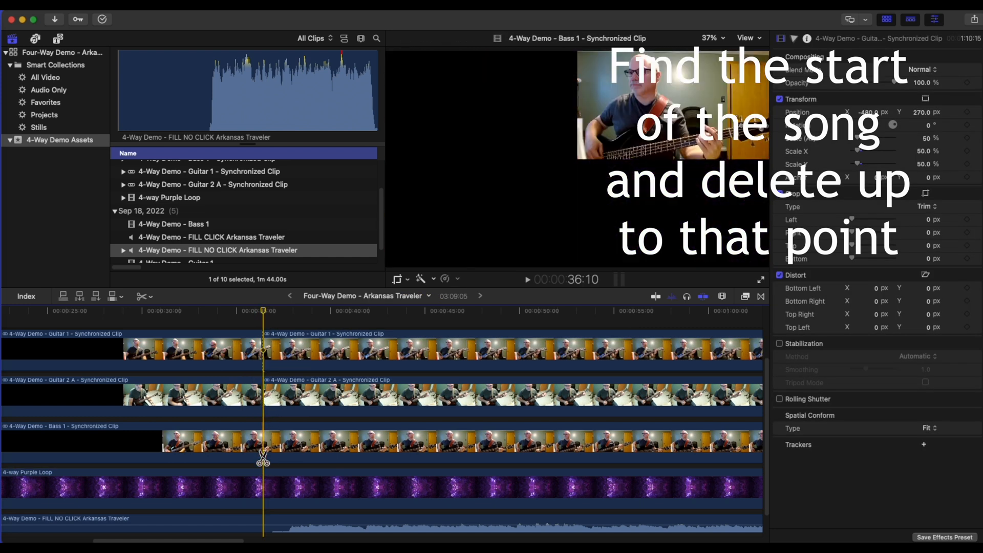
{"action": "left_click", "coordinate": [267, 451]}
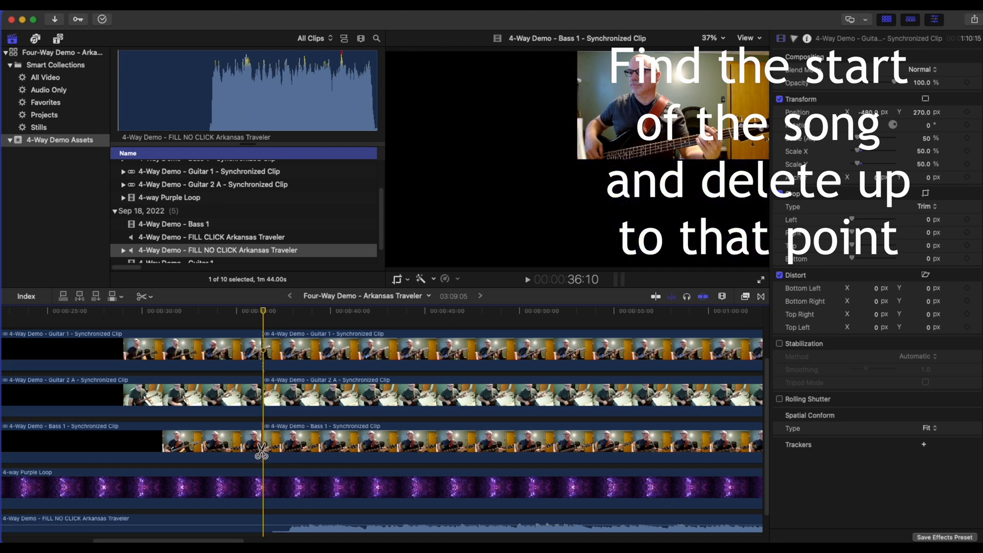
{"action": "left_click", "coordinate": [268, 504]}
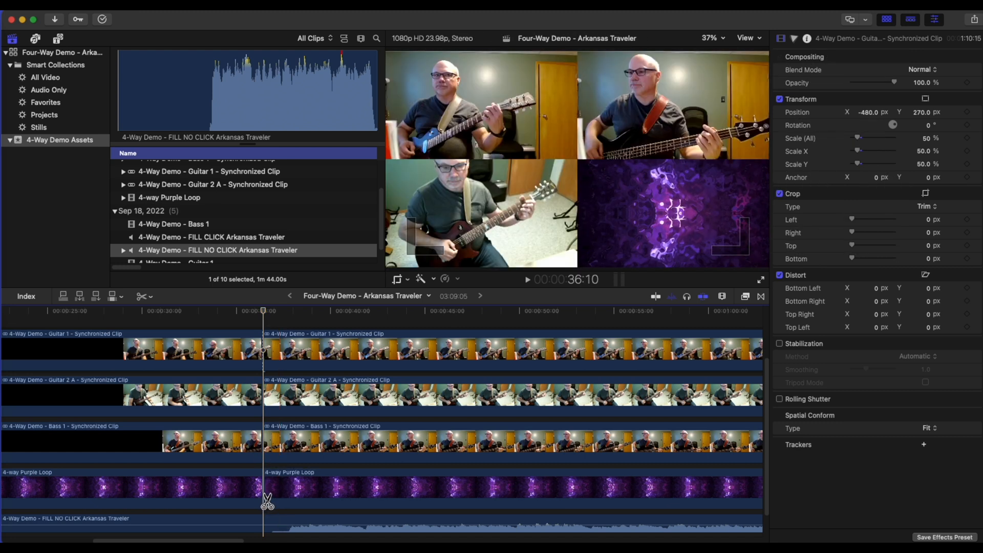
{"action": "left_click", "coordinate": [267, 528]}
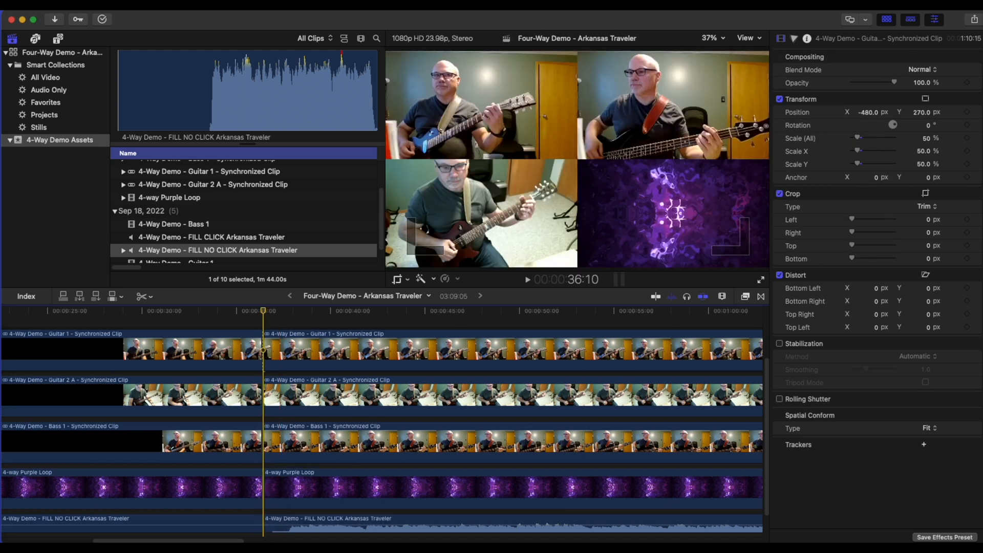
Delete the clip segments before the cut so the project begins at the start of the song.
{"action": "key", "text": "a"}
{"action": "scroll", "coordinate": [224, 504], "scroll_direction": "down", "scroll_amount": 1}
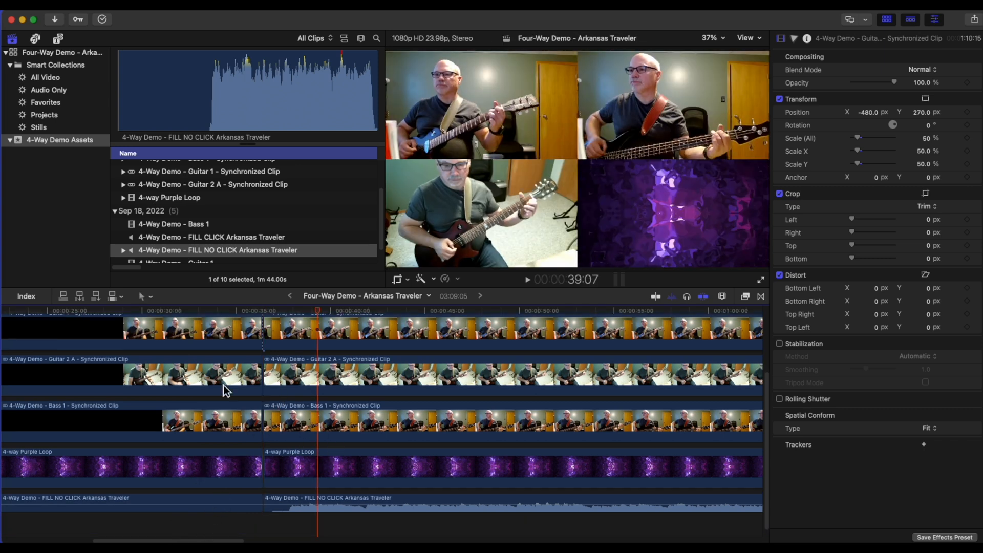
{"action": "left_click", "coordinate": [208, 348]}
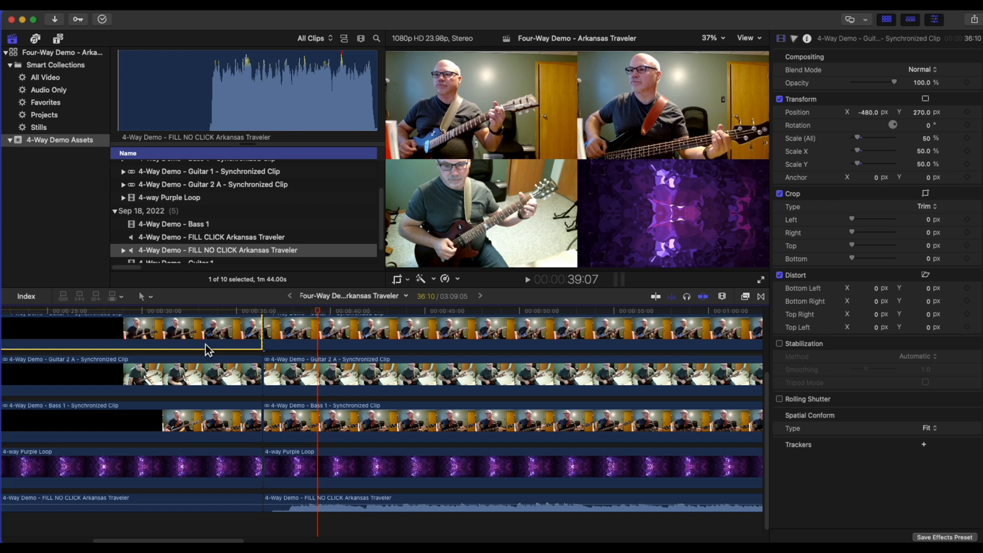
{"action": "key", "text": "Delete"}
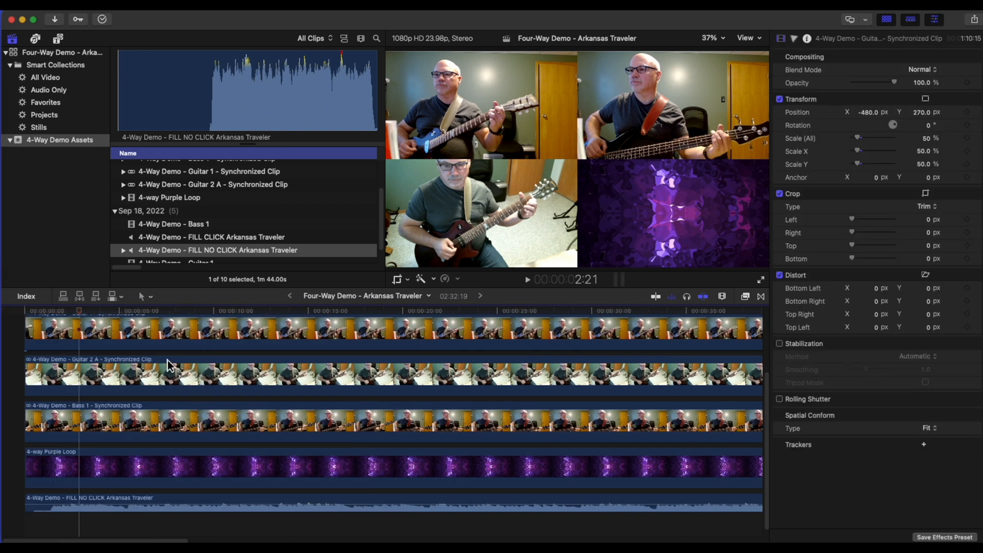
Play the four-way project from the beginning of the timeline.
{"action": "left_click_drag", "start_coordinate": [80, 313], "coordinate": [24, 312]}
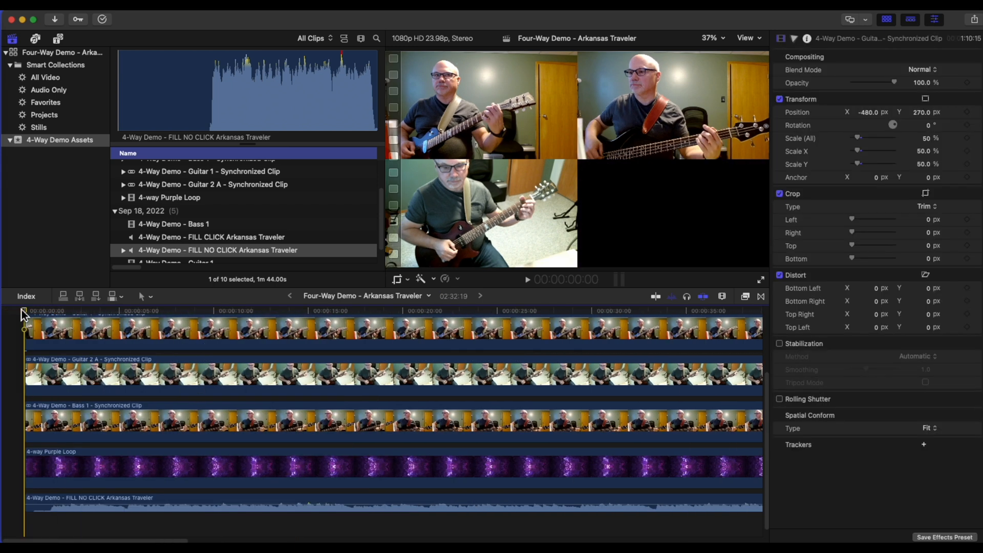
{"action": "left_click", "coordinate": [528, 280]}
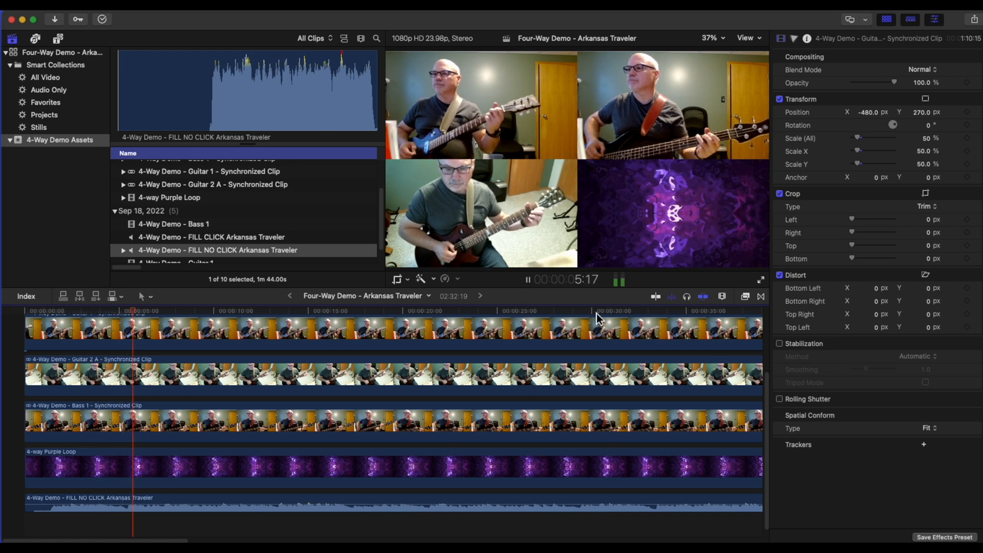
Split all four video clips and the FILL NO CLICK audio at the song's end, 1:06:13, and delete everything after the cut.
{"action": "left_click", "coordinate": [528, 281]}
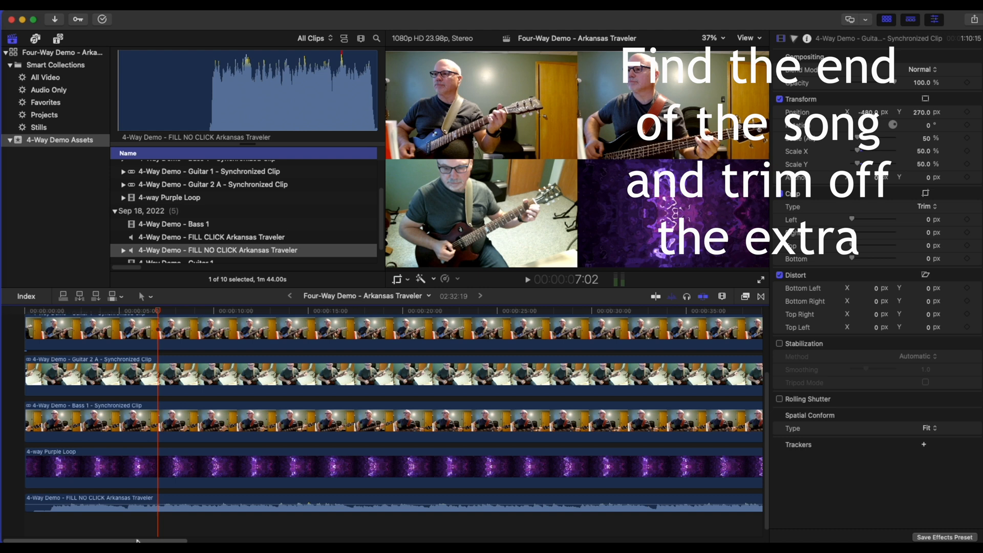
{"action": "scroll", "coordinate": [137, 540], "scroll_direction": "right", "scroll_amount": 15}
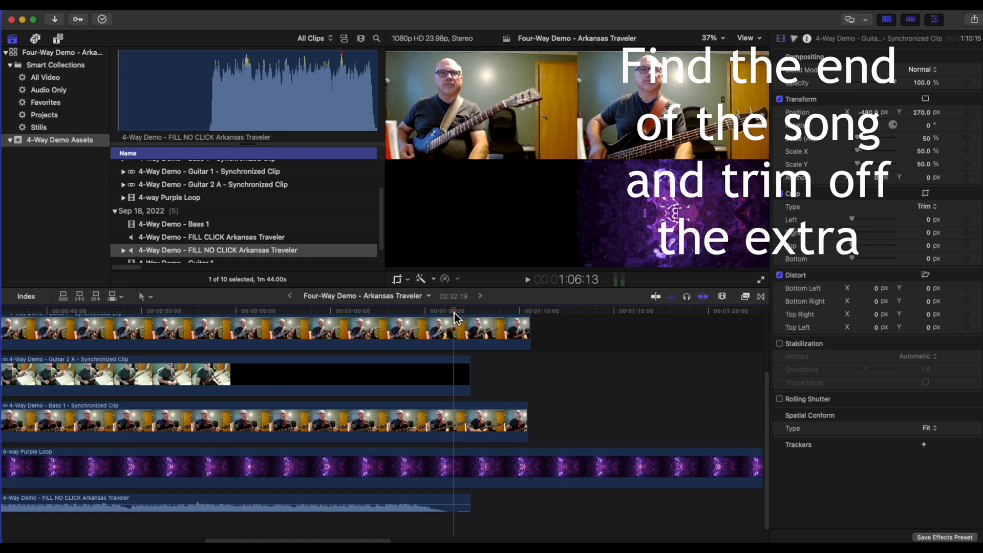
{"action": "scroll", "coordinate": [452, 389], "scroll_direction": "up", "scroll_amount": 2}
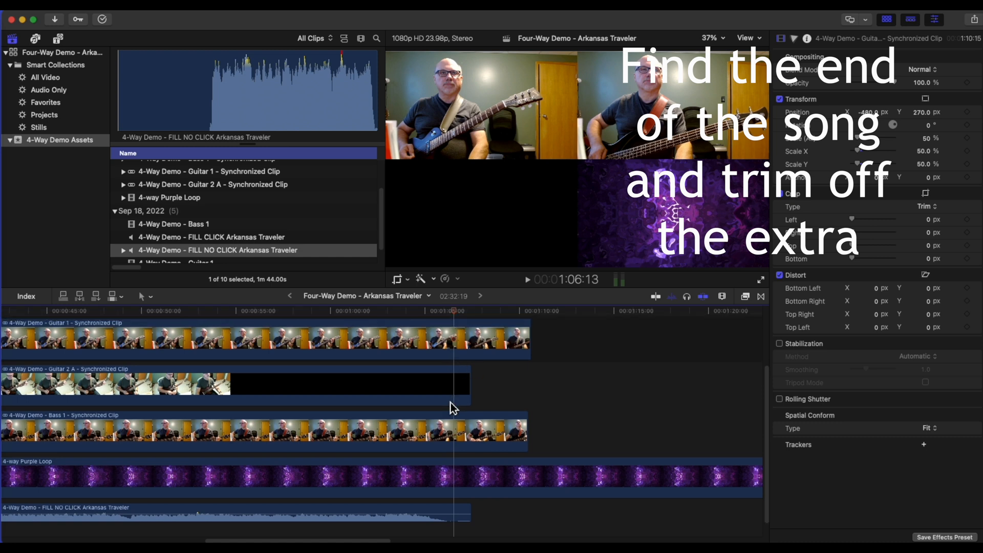
{"action": "key", "text": "b"}
{"action": "left_click", "coordinate": [456, 353]}
{"action": "left_click", "coordinate": [455, 402]}
{"action": "left_click", "coordinate": [455, 430]}
{"action": "left_click", "coordinate": [454, 477]}
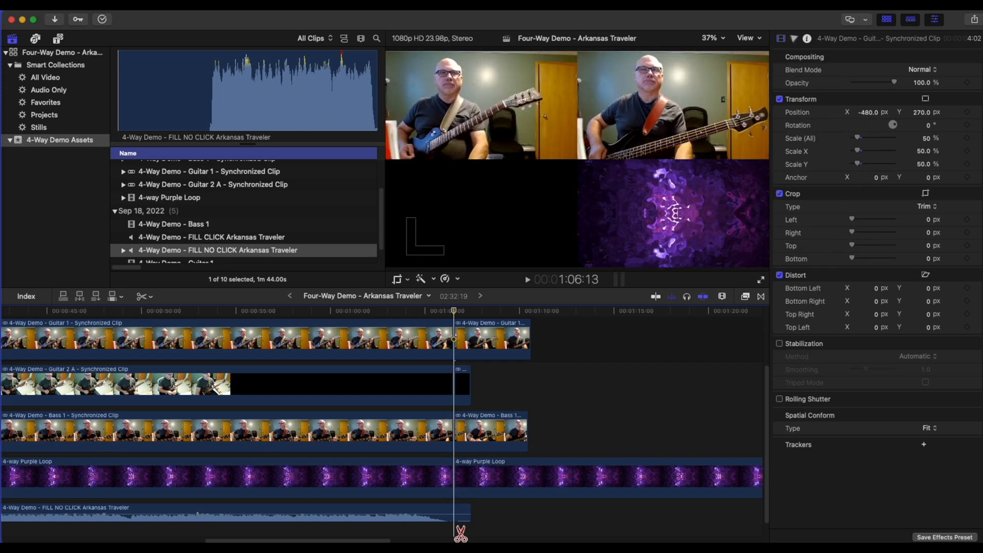
{"action": "left_click", "coordinate": [456, 516]}
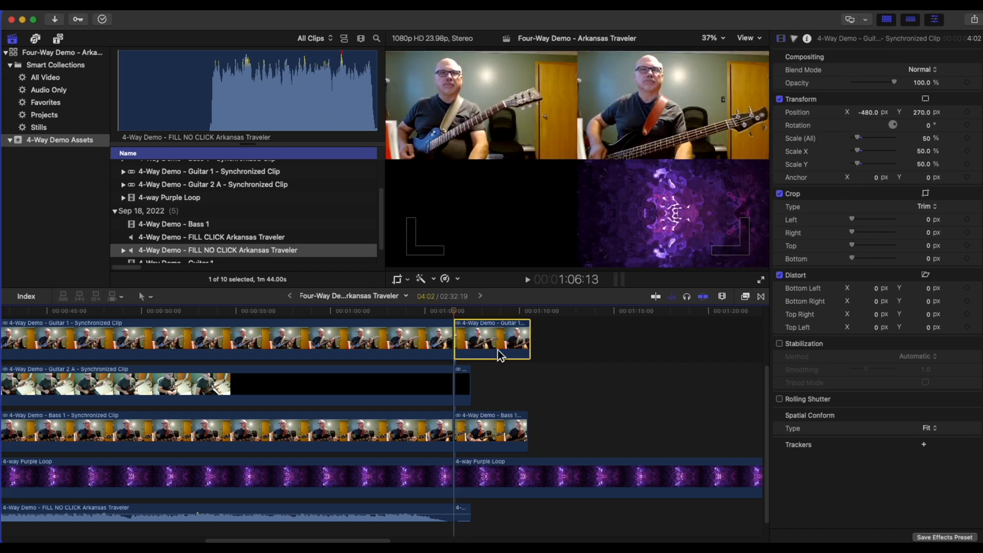
{"action": "key", "text": "Delete"}
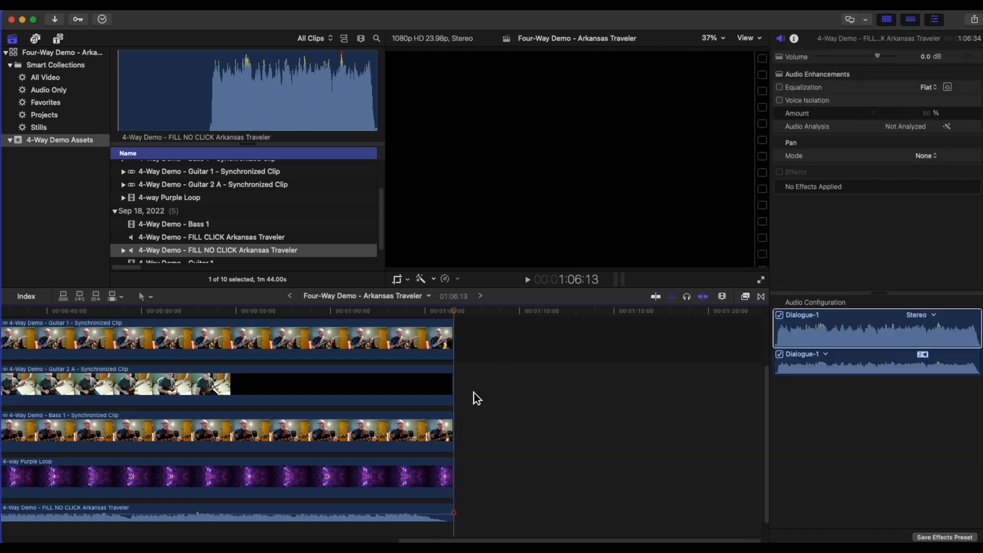
Play the final seconds of the four-way project to review its ending.
{"action": "left_click", "coordinate": [405, 313]}
{"action": "left_click", "coordinate": [529, 281]}
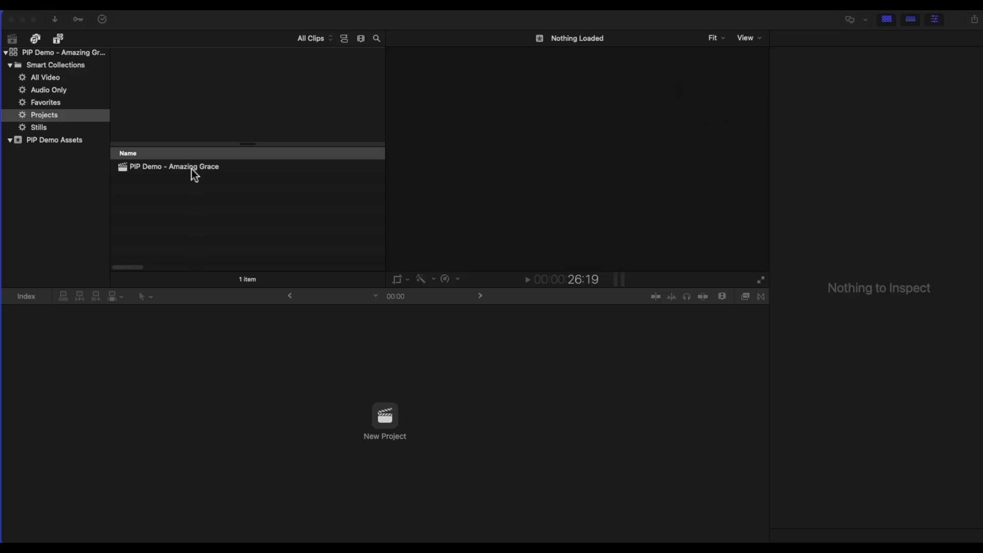
Open the PIP Demo - Amazing Grace project and show the contents of the PIP Demo Assets event.
{"action": "left_click", "coordinate": [193, 168]}
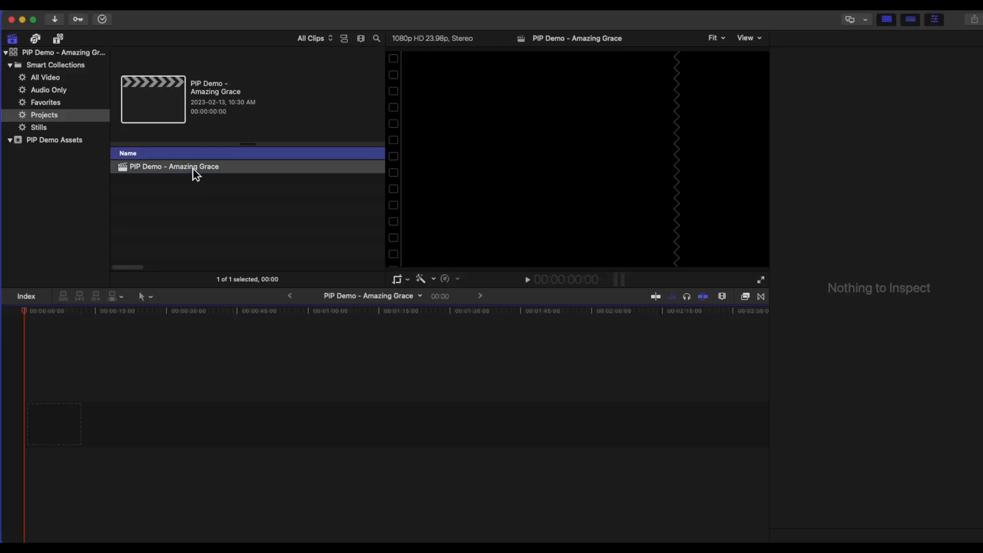
{"action": "left_click", "coordinate": [14, 145]}
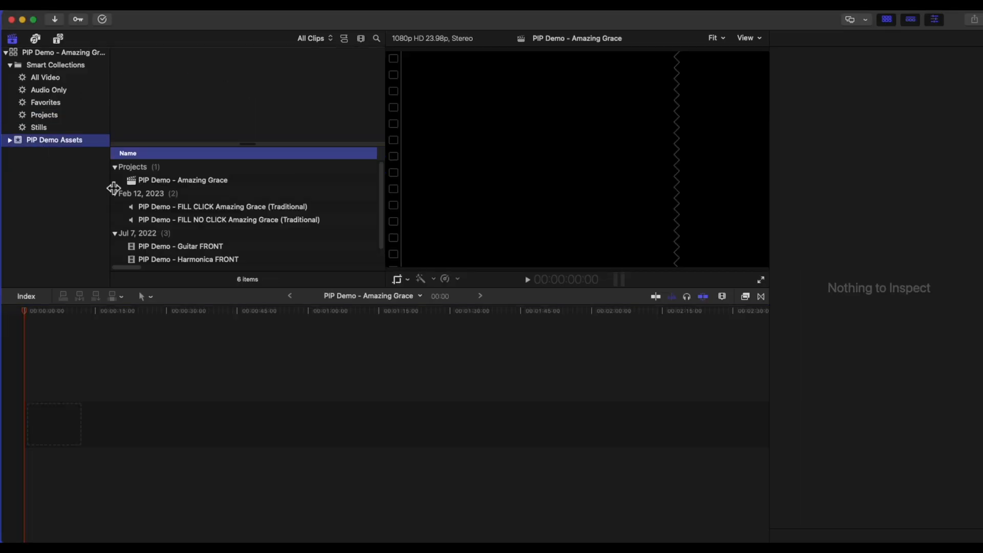
Synchronize the Guitar FRONT video with the FILL CLICK Amazing Grace audio, keeping the suggested clip name and settings.
{"action": "scroll", "coordinate": [307, 209], "scroll_direction": "down", "scroll_amount": 1}
{"action": "left_click", "coordinate": [208, 239]}
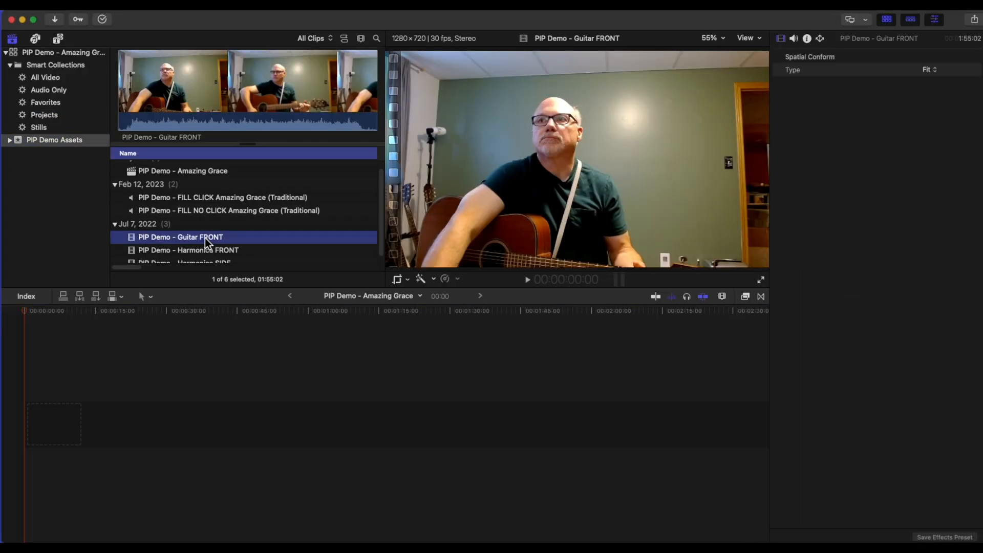
{"action": "left_click", "coordinate": [235, 200], "text": "super"}
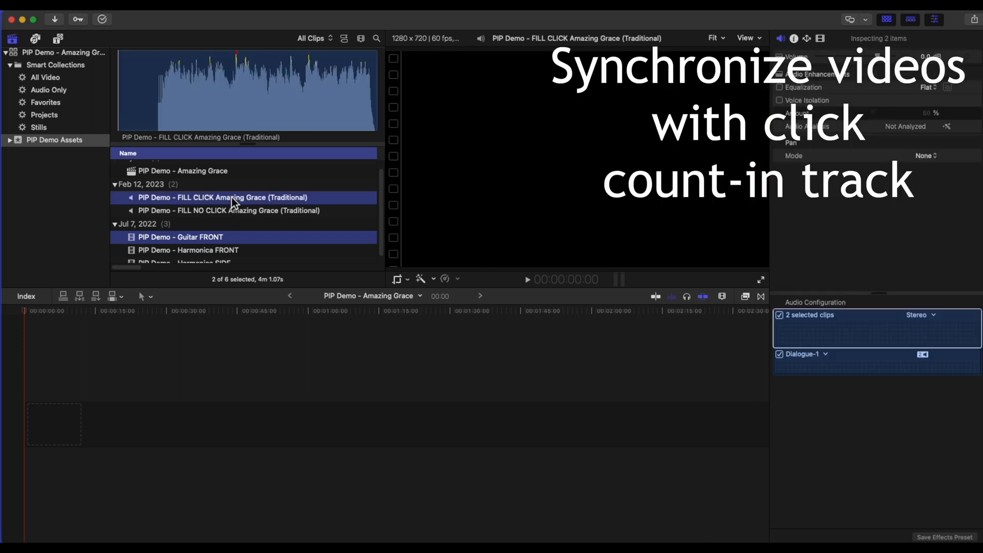
{"action": "right_click", "coordinate": [232, 198]}
{"action": "left_click", "coordinate": [259, 239]}
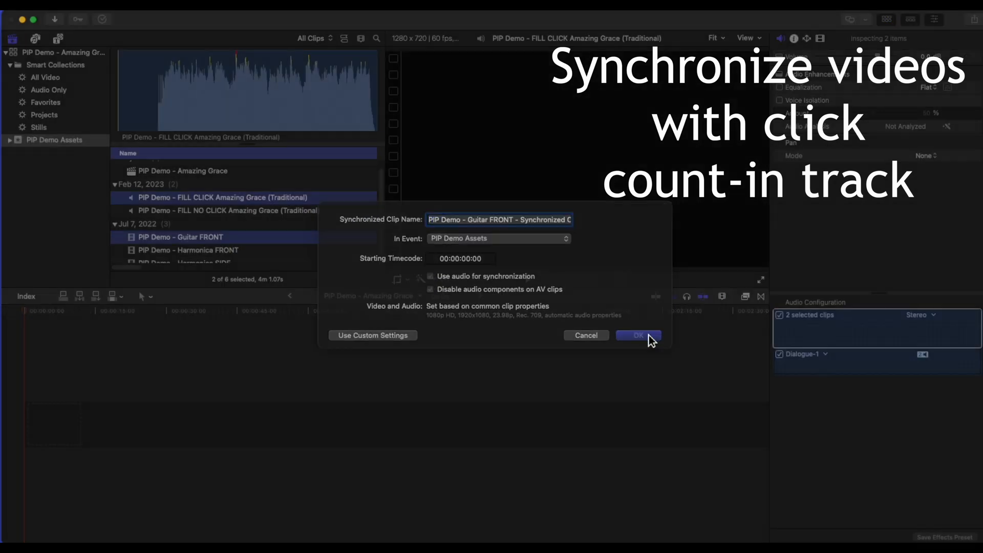
{"action": "left_click", "coordinate": [649, 335]}
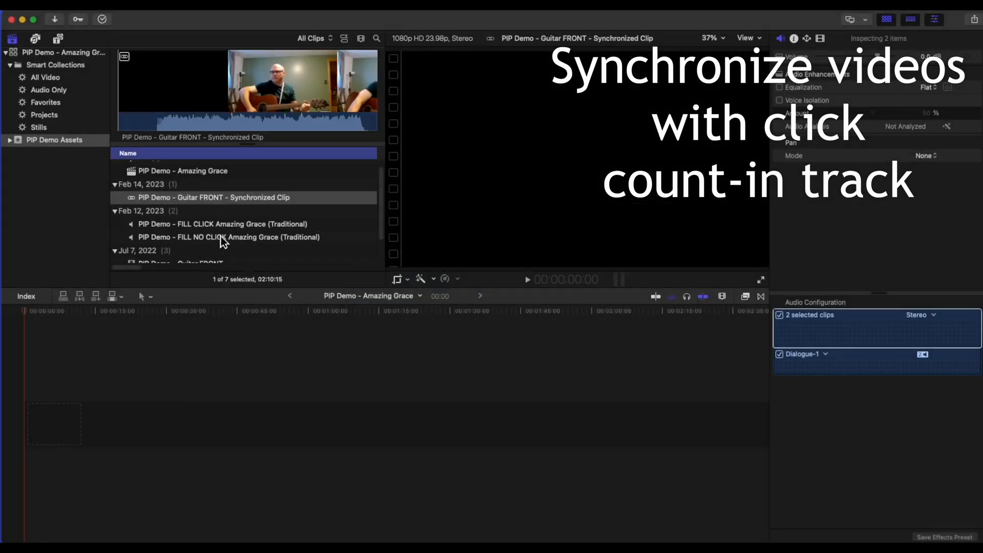
Create a synchronized clip from the Harmonica FRONT video and the FILL CLICK Amazing Grace audio.
{"action": "scroll", "coordinate": [220, 235], "scroll_direction": "down", "scroll_amount": 2}
{"action": "left_click", "coordinate": [219, 243]}
{"action": "left_click", "coordinate": [238, 192], "text": "super"}
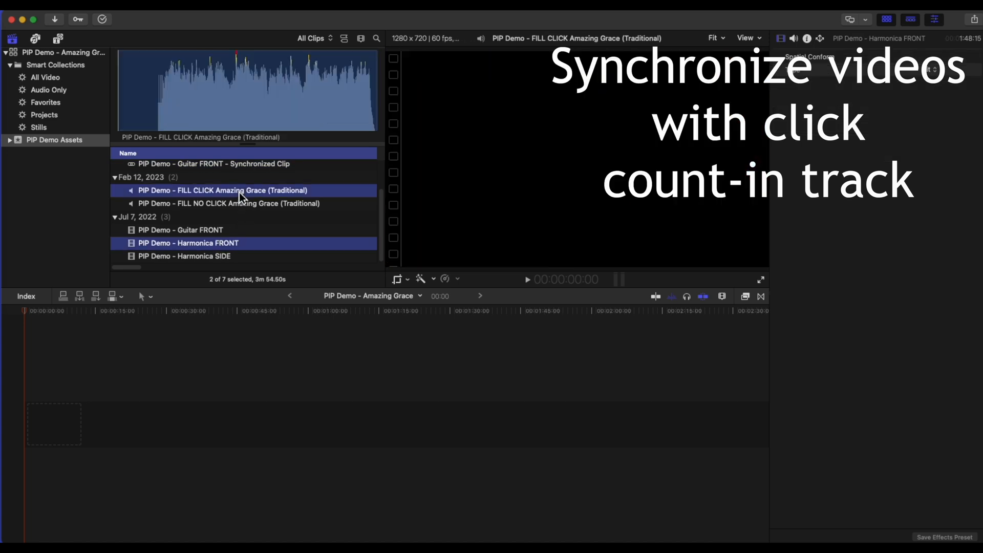
{"action": "right_click", "coordinate": [236, 194]}
{"action": "left_click", "coordinate": [294, 237]}
{"action": "left_click", "coordinate": [648, 336]}
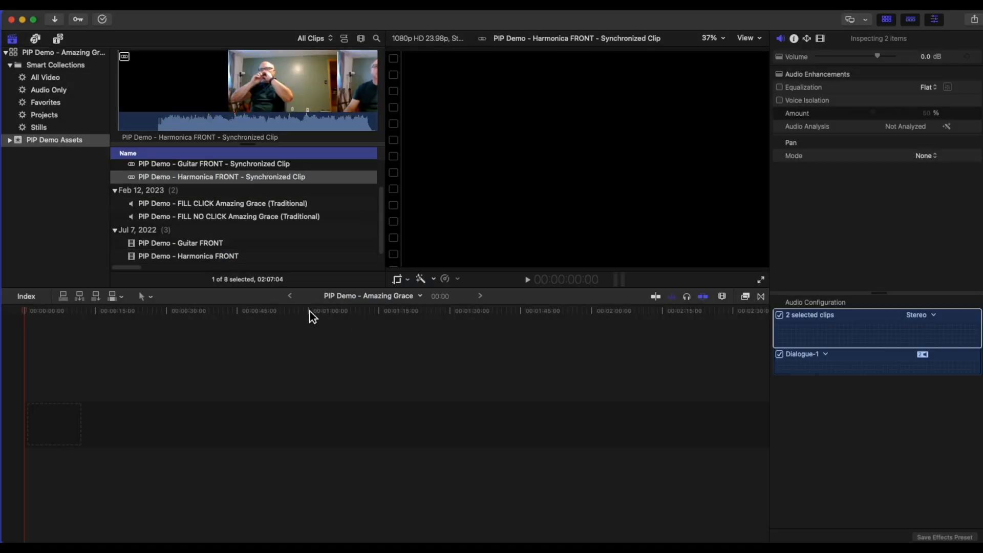
Stack the synchronized Guitar FRONT clip, the synchronized Harmonica FRONT clip and the FILL NO CLICK audio at the timeline's start.
{"action": "scroll", "coordinate": [167, 241], "scroll_direction": "up", "scroll_amount": 2}
{"action": "left_click_drag", "start_coordinate": [153, 211], "coordinate": [27, 426]}
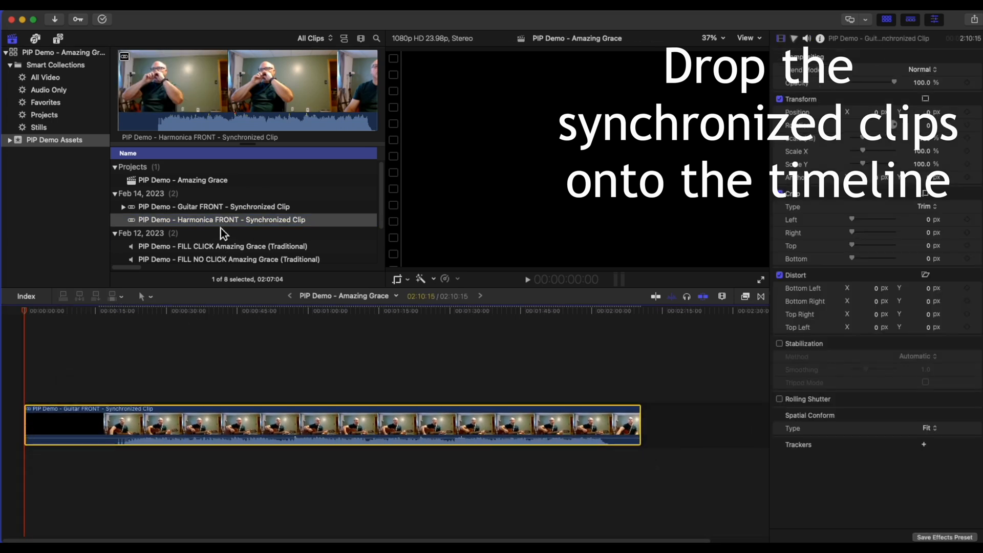
{"action": "left_click_drag", "start_coordinate": [220, 226], "coordinate": [30, 472]}
{"action": "scroll", "coordinate": [231, 234], "scroll_direction": "down", "scroll_amount": 2}
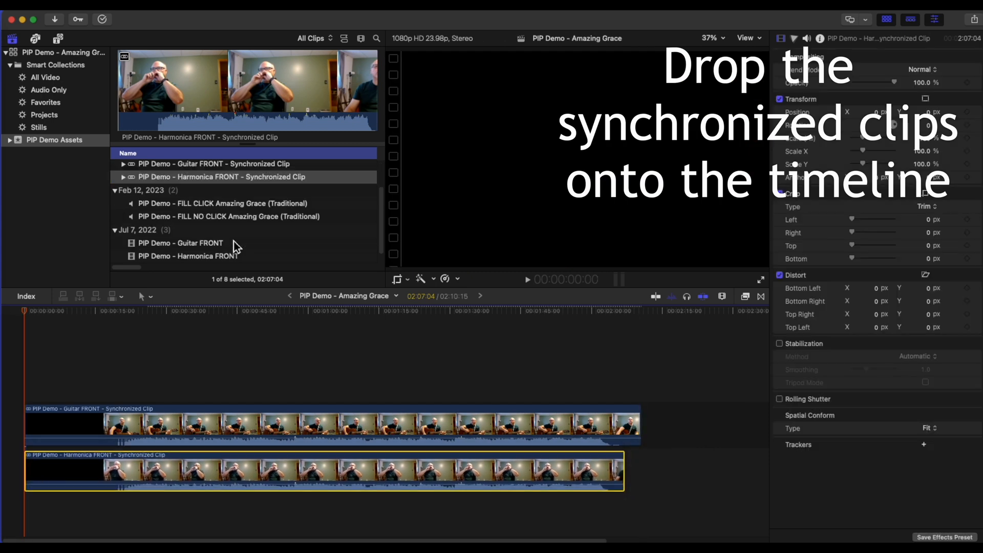
{"action": "left_click_drag", "start_coordinate": [209, 222], "coordinate": [29, 504]}
Split the guitar clip, the harmonica clip and the FILL NO CLICK audio at the start of the song, 21:09.
{"action": "key", "text": "super+equal"}
{"action": "left_click_drag", "start_coordinate": [241, 315], "coordinate": [228, 315]}
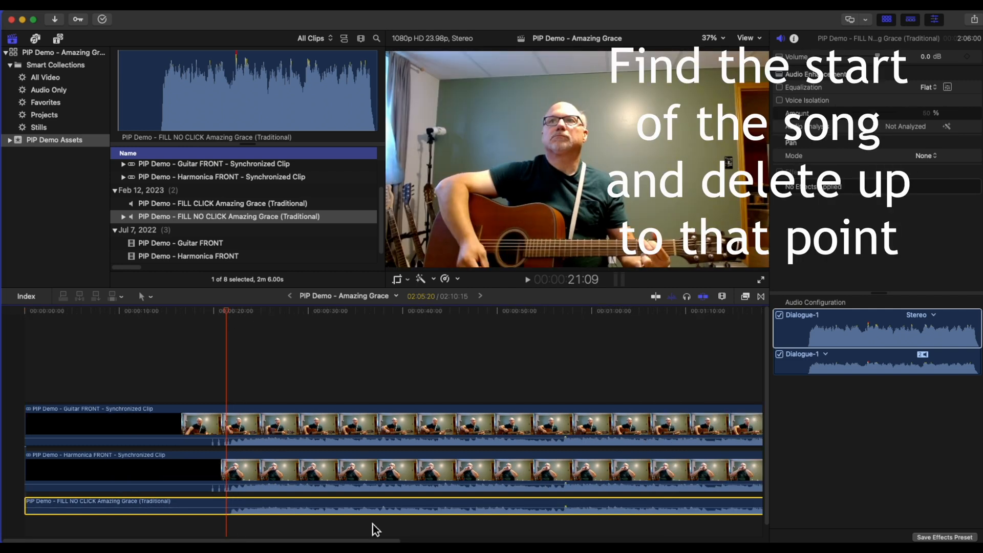
{"action": "key", "text": "b"}
{"action": "left_click", "coordinate": [227, 425]}
{"action": "left_click", "coordinate": [227, 481]}
{"action": "left_click", "coordinate": [227, 509]}
Delete the audio, harmonica and guitar segments before the cut so the project begins with the song.
{"action": "left_click", "coordinate": [180, 505]}
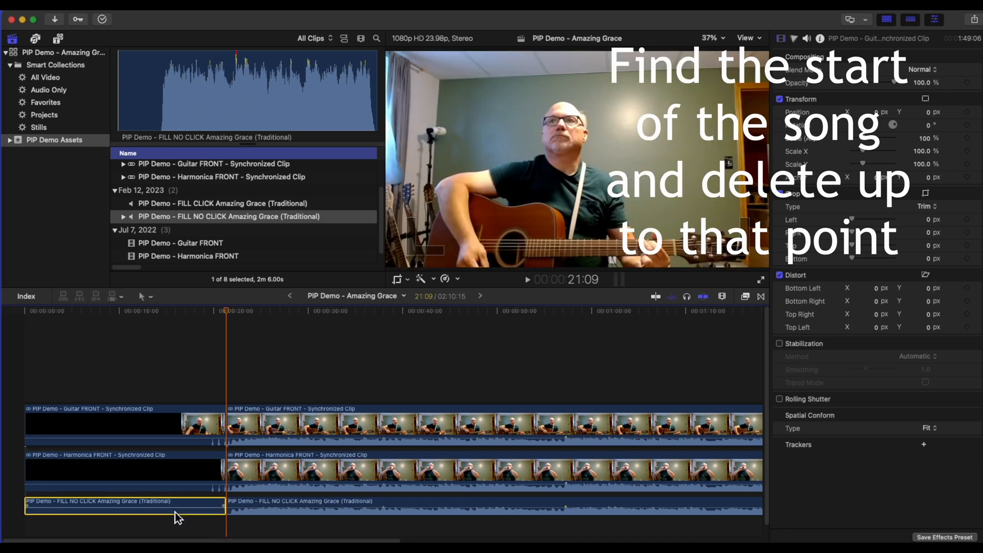
{"action": "key", "text": "Delete"}
{"action": "left_click", "coordinate": [169, 469]}
{"action": "key", "text": "Delete"}
{"action": "left_click", "coordinate": [160, 434]}
{"action": "key", "text": "Delete"}
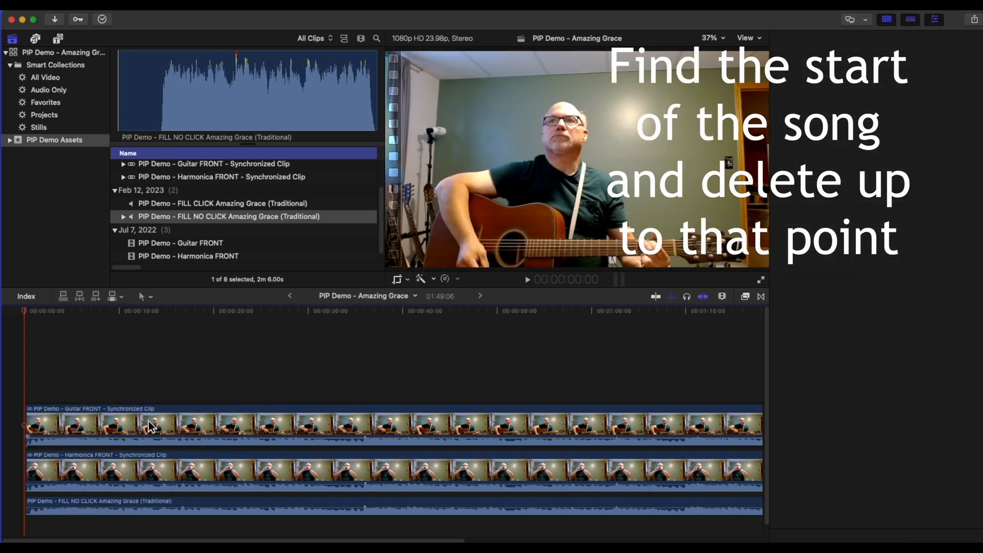
Split both video clips and the FILL NO CLICK audio at the end of the song, 1:43:02.
{"action": "scroll", "coordinate": [384, 425], "scroll_direction": "right", "scroll_amount": 10}
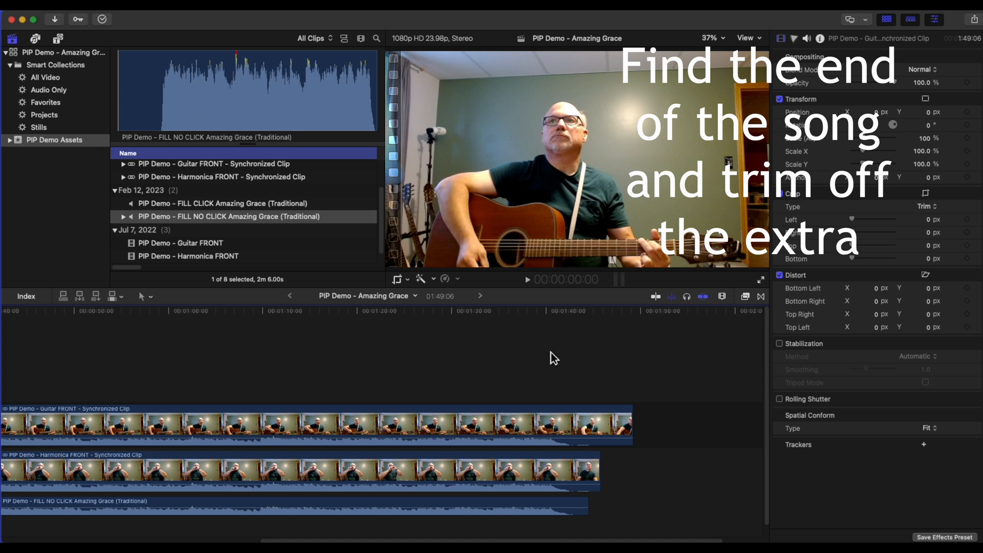
{"action": "left_click", "coordinate": [575, 313]}
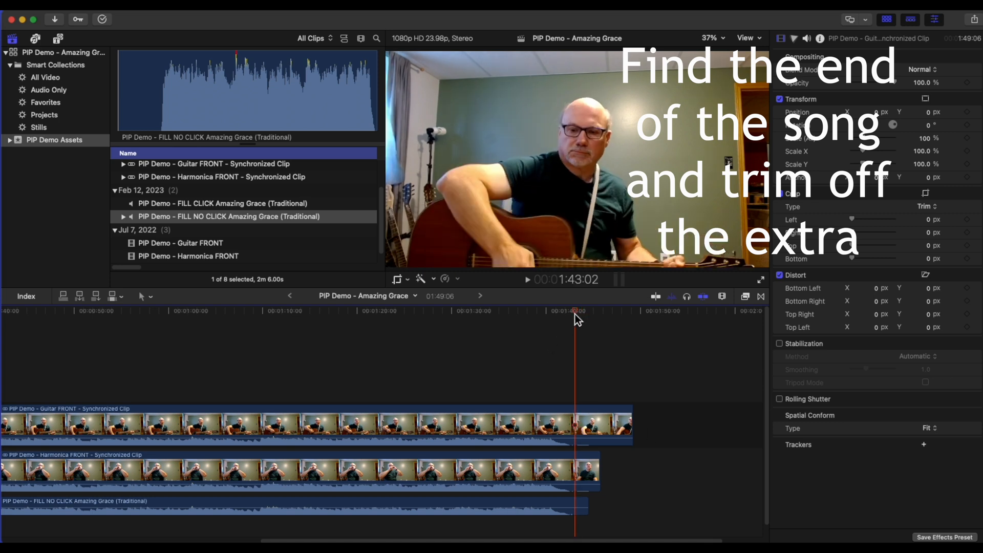
{"action": "key", "text": "b"}
{"action": "left_click", "coordinate": [580, 441]}
{"action": "left_click", "coordinate": [579, 477]}
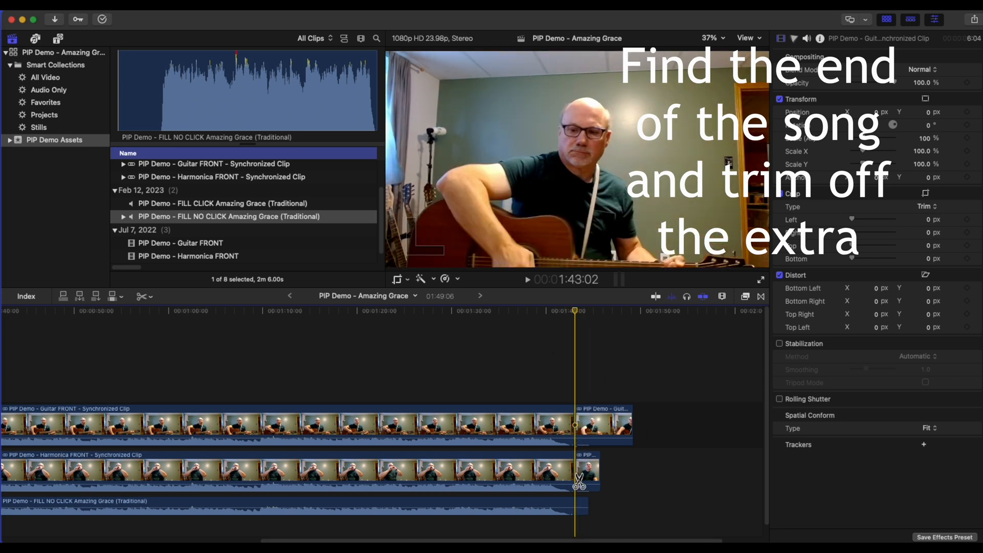
{"action": "left_click", "coordinate": [577, 516]}
Delete the leftover guitar, harmonica and audio segments after the end of the song.
{"action": "key", "text": "a"}
{"action": "left_click_drag", "start_coordinate": [592, 508], "coordinate": [598, 432]}
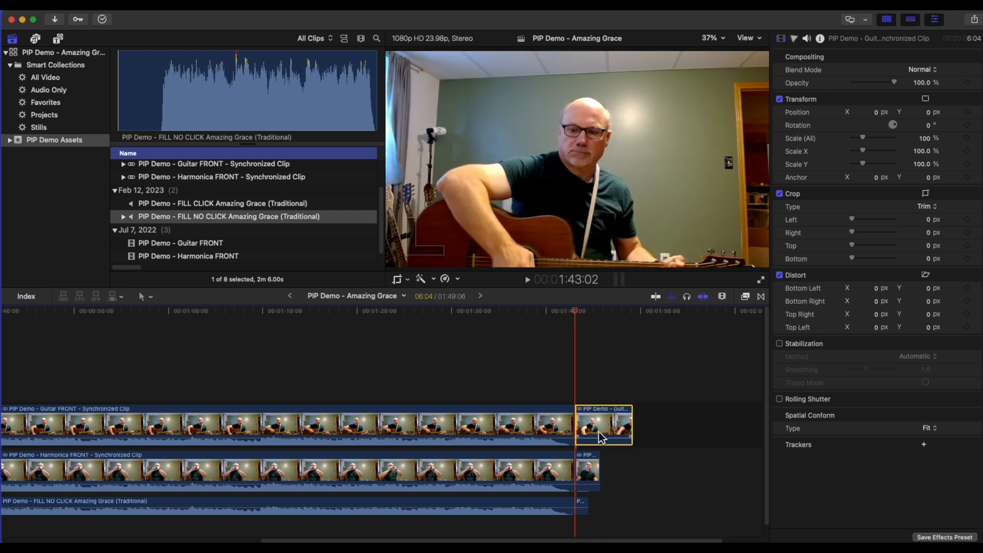
{"action": "key", "text": "Delete"}
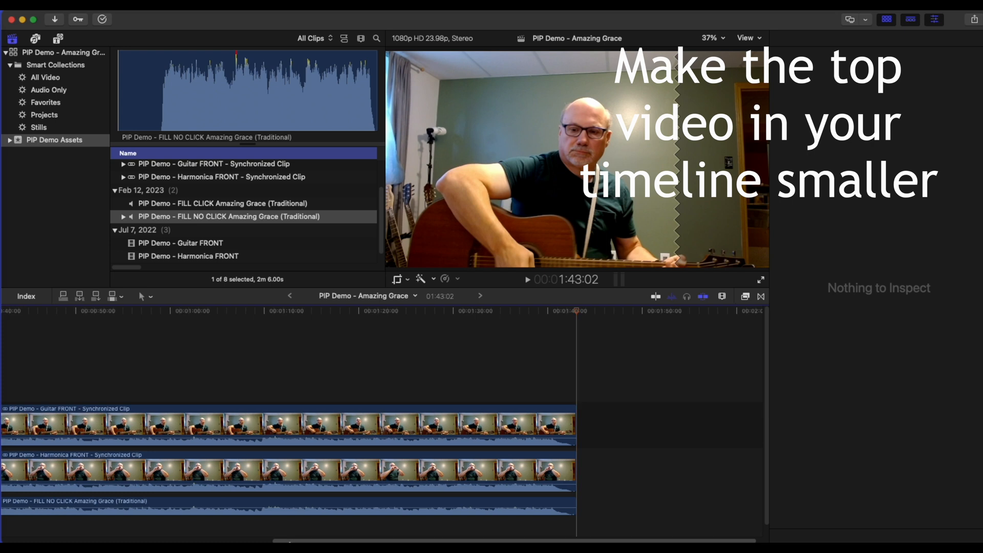
Scale the synchronized Harmonica FRONT clip to 60% and move it above the guitar clip in the timeline.
{"action": "scroll", "coordinate": [378, 435], "scroll_direction": "left", "scroll_amount": 10}
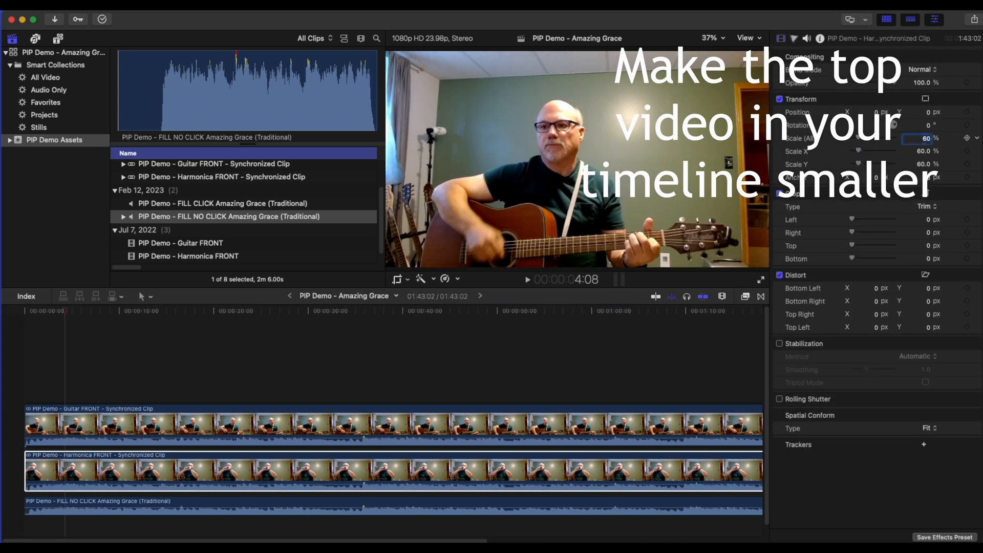
{"action": "left_click_drag", "start_coordinate": [88, 471], "coordinate": [86, 367]}
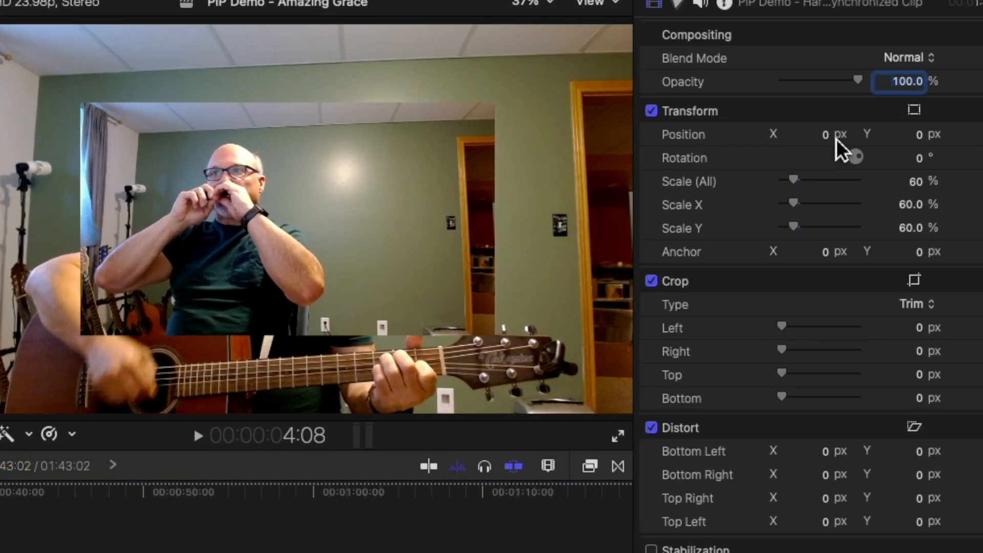
Set the harmonica clip's position to X 312 px, Y 156 px and its opacity to 85%.
{"action": "left_click", "coordinate": [808, 134]}
{"action": "type", "text": "312"}
{"action": "key", "text": "Tab"}
{"action": "type", "text": "156"}
{"action": "key", "text": "Tab"}
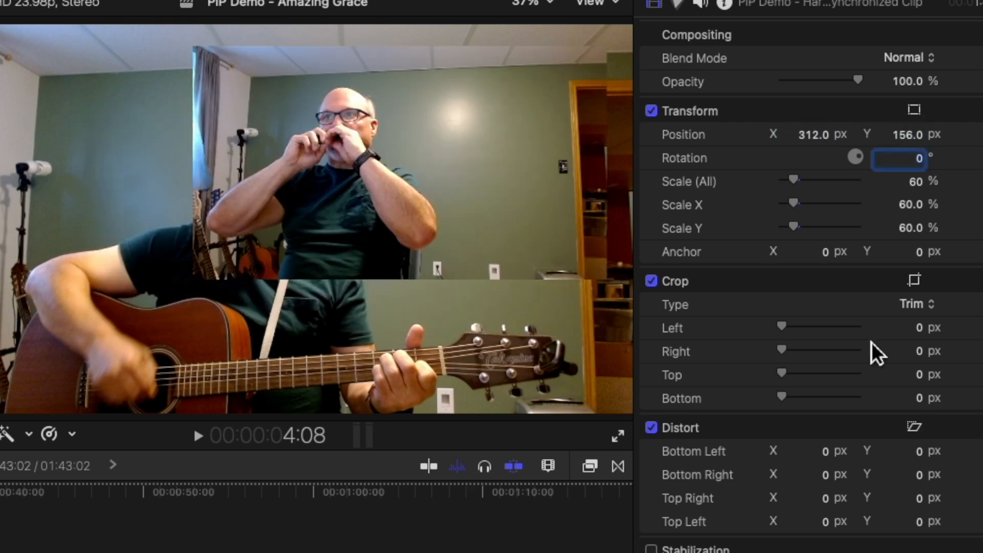
{"action": "left_click", "coordinate": [906, 85]}
{"action": "type", "text": "85"}
{"action": "key", "text": "Return"}
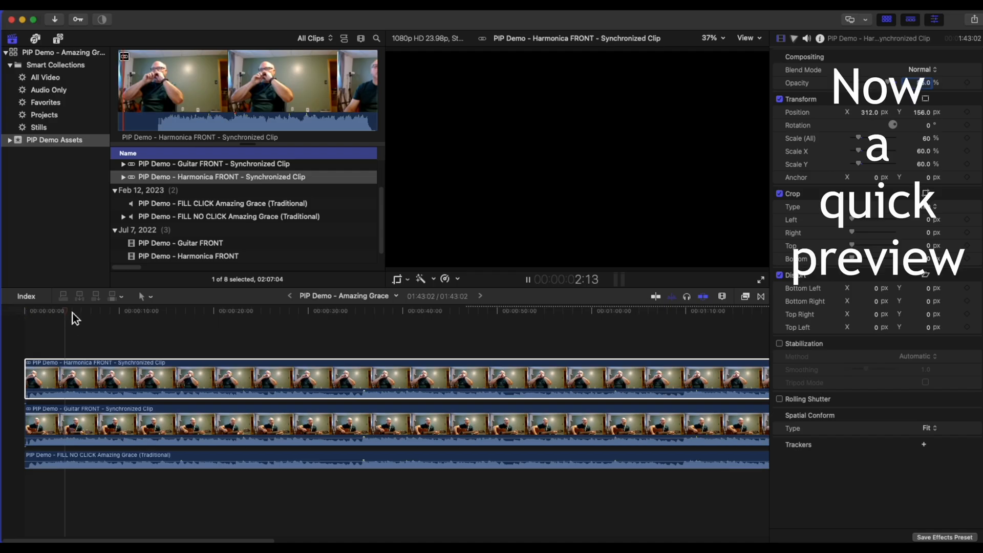
Play a few seconds of the Amazing Grace project to preview the picture-in-picture layout.
{"action": "left_click", "coordinate": [69, 312]}
{"action": "left_click", "coordinate": [528, 280]}
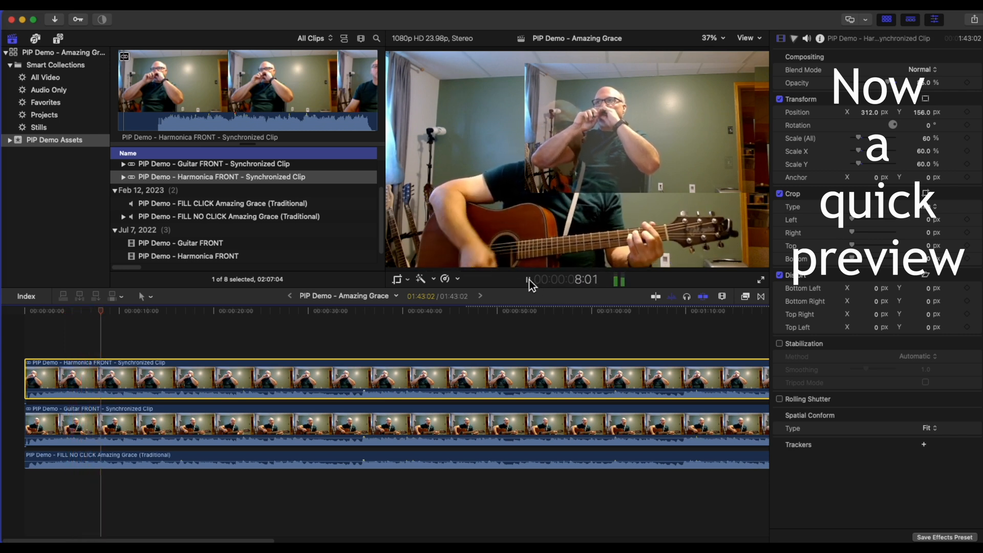
{"action": "left_click", "coordinate": [527, 280]}
Apply the Comic Basic effect to the guitar clip and Comic Cool to the harmonica clip, and play the result.
{"action": "left_click", "coordinate": [745, 296]}
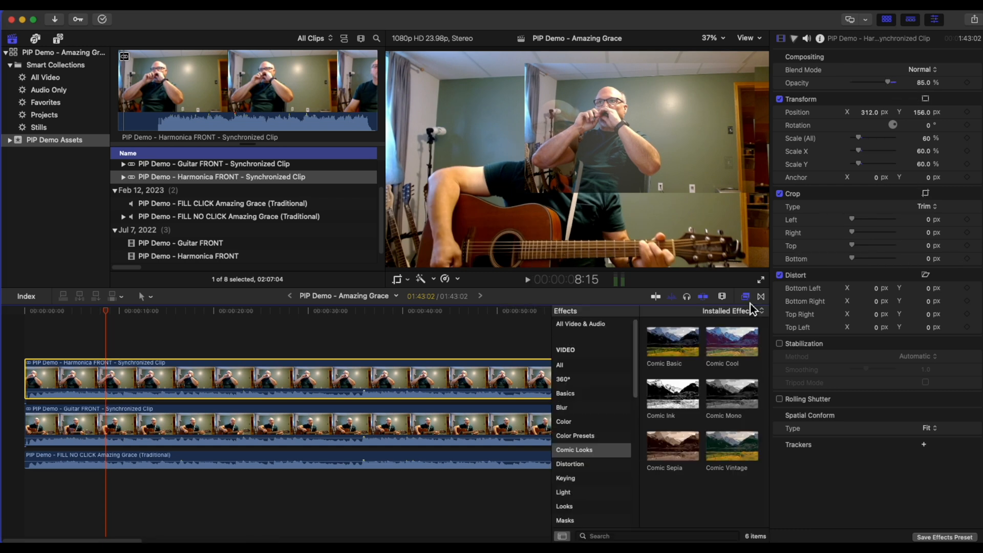
{"action": "left_click_drag", "start_coordinate": [726, 347], "coordinate": [245, 428]}
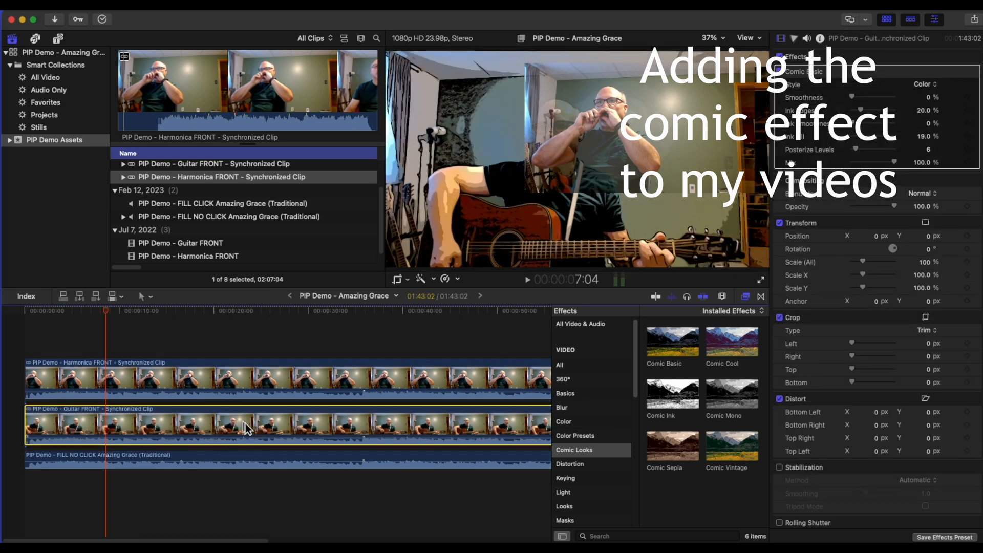
{"action": "left_click_drag", "start_coordinate": [748, 346], "coordinate": [480, 388]}
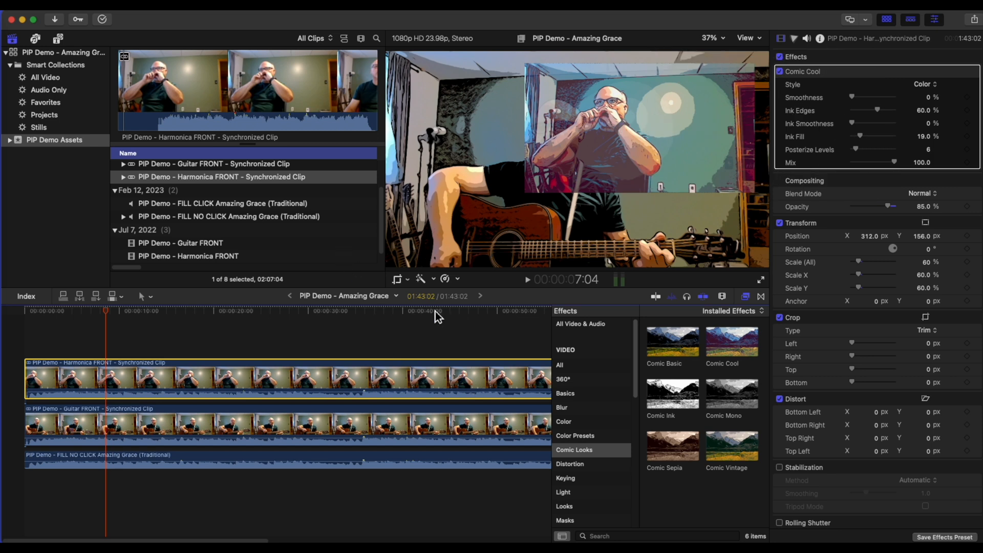
{"action": "left_click", "coordinate": [527, 279]}
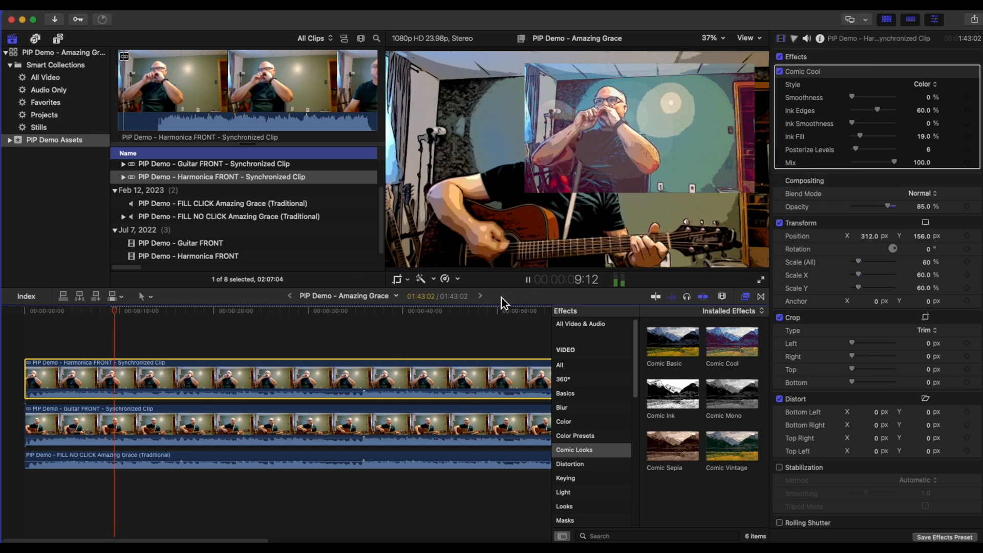